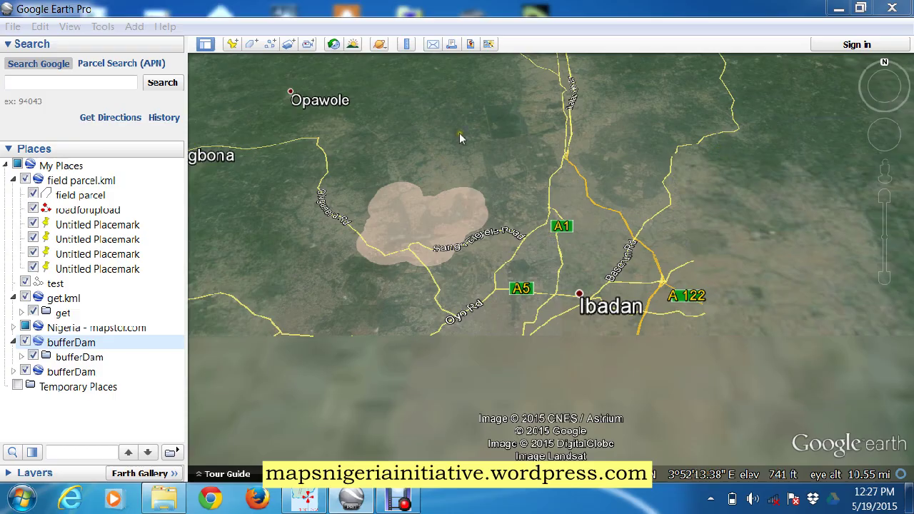
Pan around the Ibadan buffer zone and briefly check the MAPC2MAPC converter window.
{"action": "left_click_drag", "start_coordinate": [459, 137], "coordinate": [616, 182]}
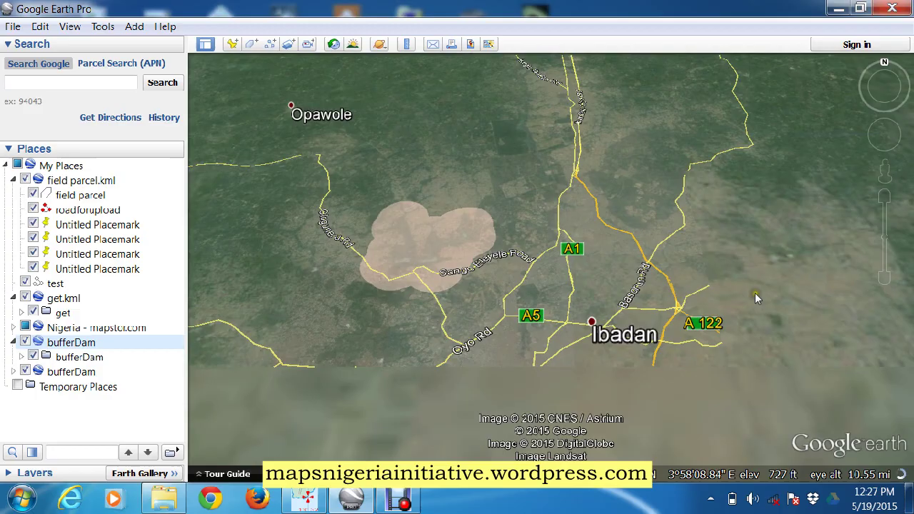
{"action": "left_click_drag", "start_coordinate": [468, 156], "coordinate": [436, 167]}
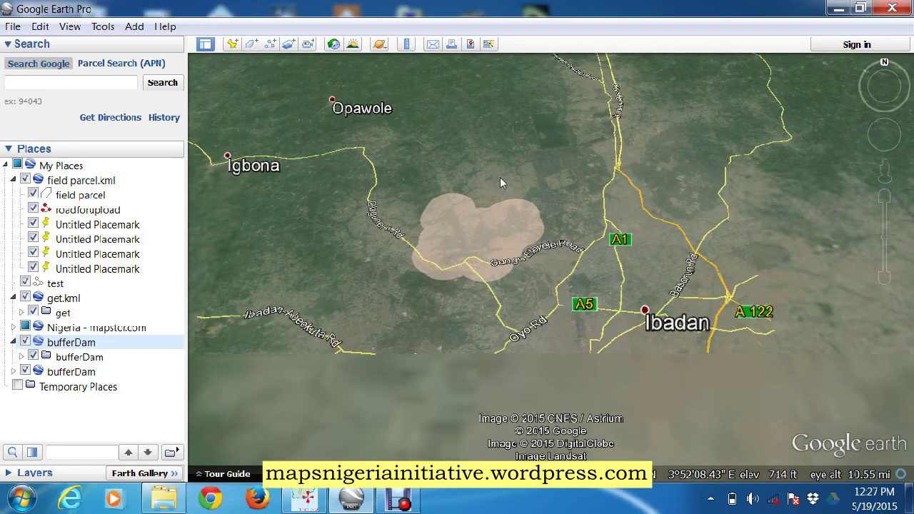
{"action": "left_click_drag", "start_coordinate": [670, 161], "coordinate": [626, 157]}
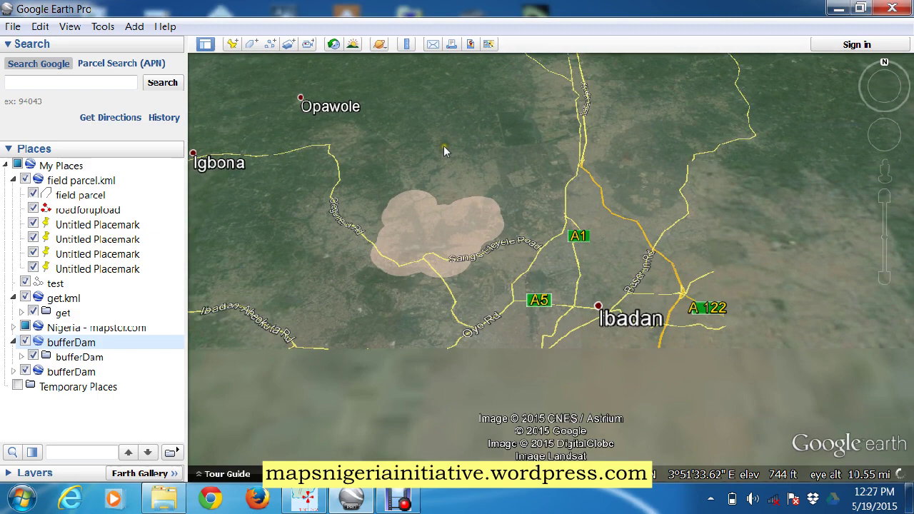
{"action": "left_click_drag", "start_coordinate": [444, 146], "coordinate": [485, 153]}
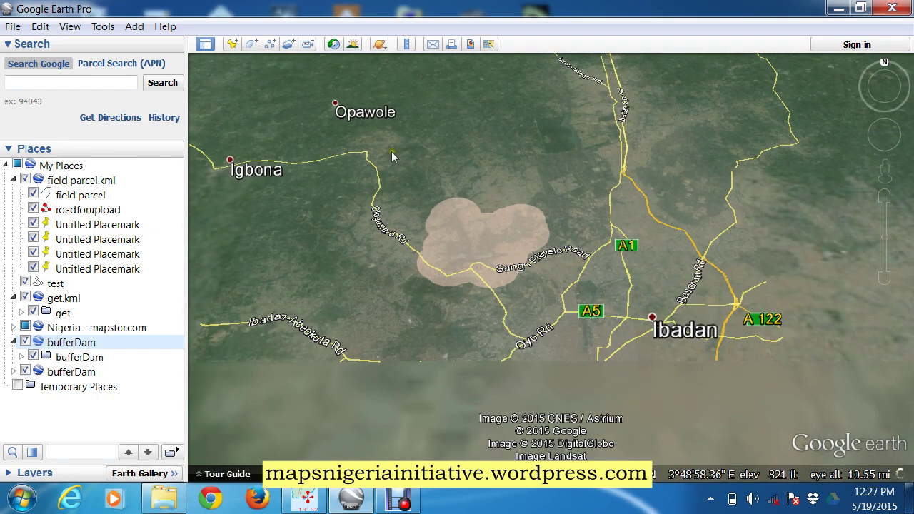
{"action": "left_click_drag", "start_coordinate": [775, 204], "coordinate": [643, 243]}
{"action": "left_click_drag", "start_coordinate": [623, 162], "coordinate": [693, 174]}
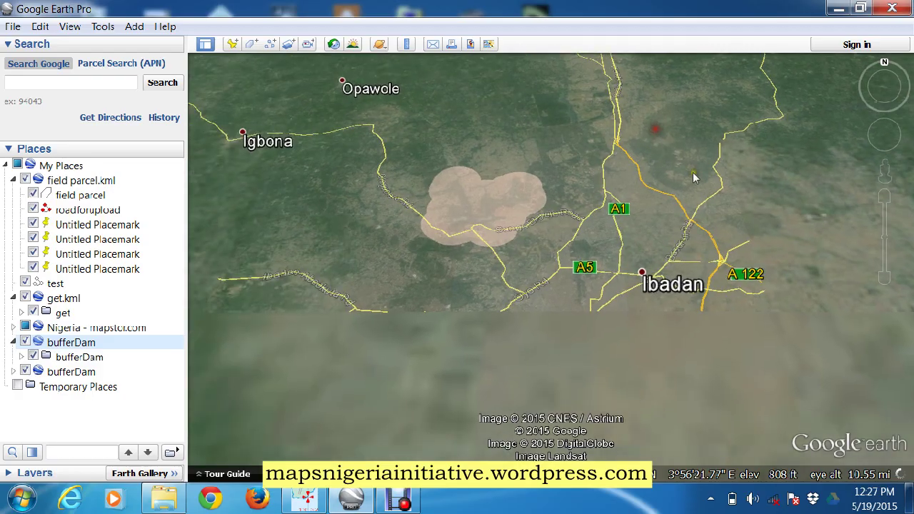
{"action": "left_click_drag", "start_coordinate": [750, 198], "coordinate": [768, 225]}
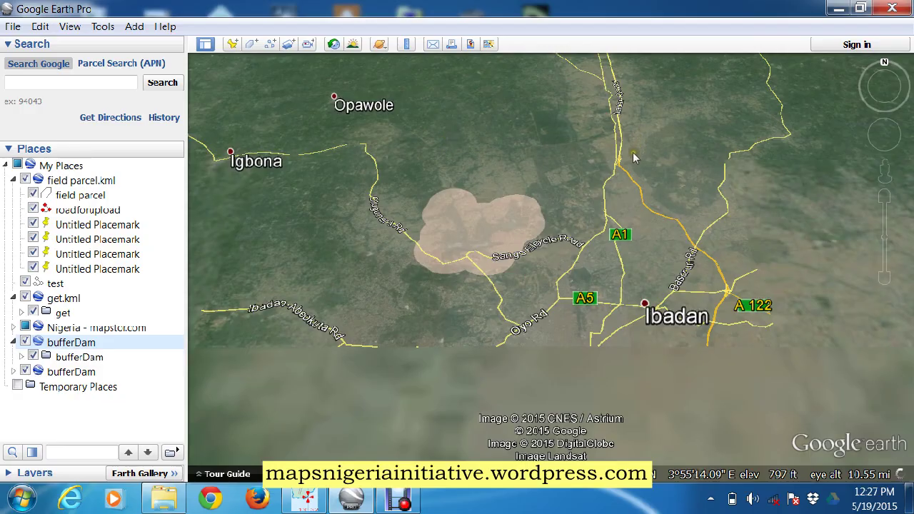
{"action": "left_click_drag", "start_coordinate": [654, 155], "coordinate": [611, 167]}
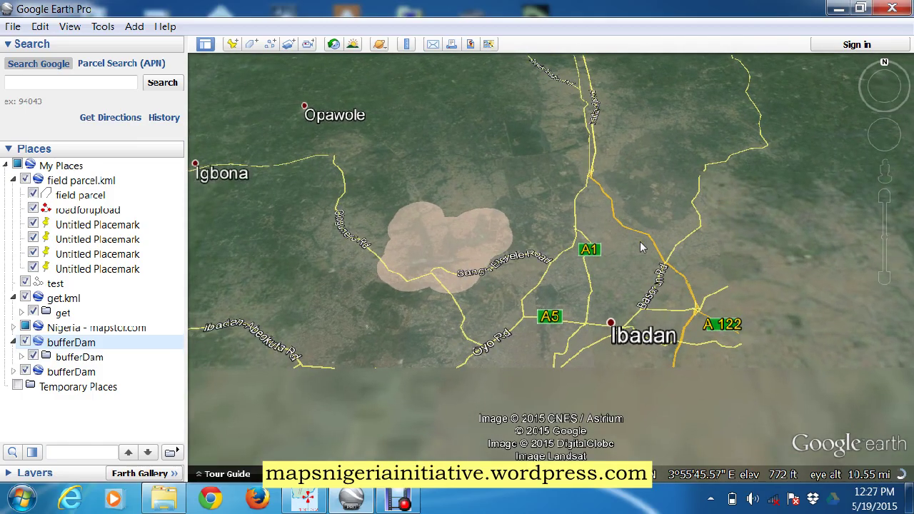
{"action": "left_click_drag", "start_coordinate": [535, 166], "coordinate": [547, 151]}
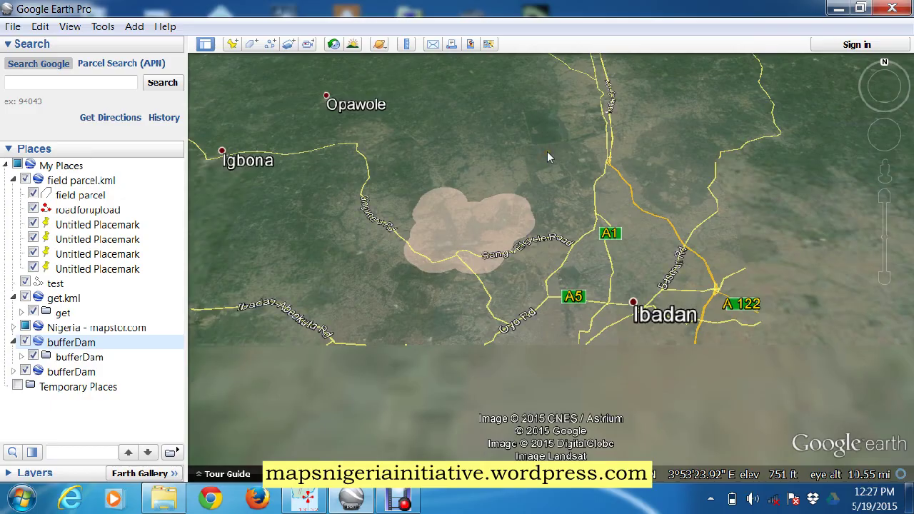
{"action": "left_click", "coordinate": [304, 497]}
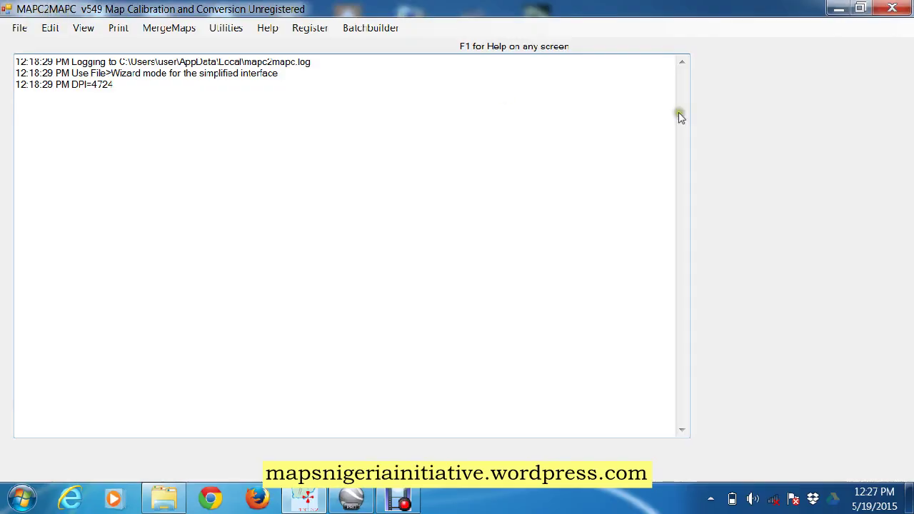
{"action": "left_click", "coordinate": [839, 9]}
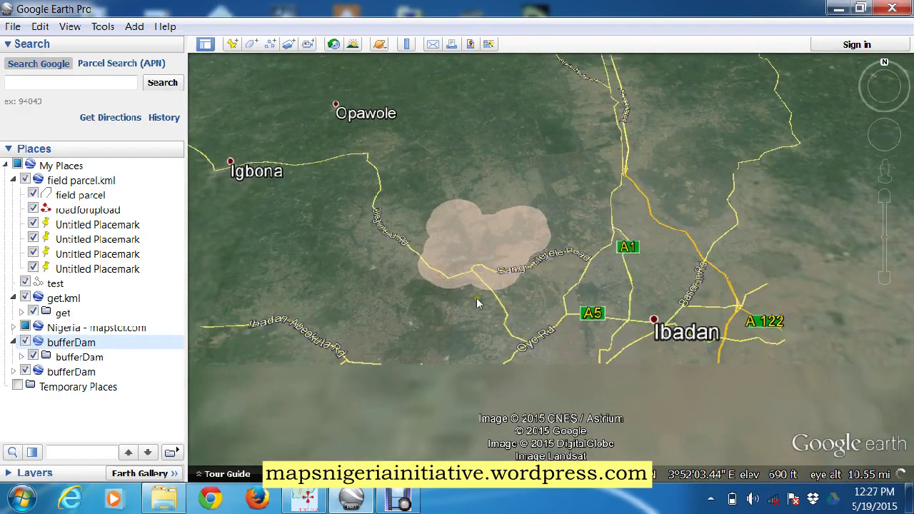
Reframe the view over Ibadan and open the Add menu.
{"action": "left_click_drag", "start_coordinate": [419, 276], "coordinate": [408, 253]}
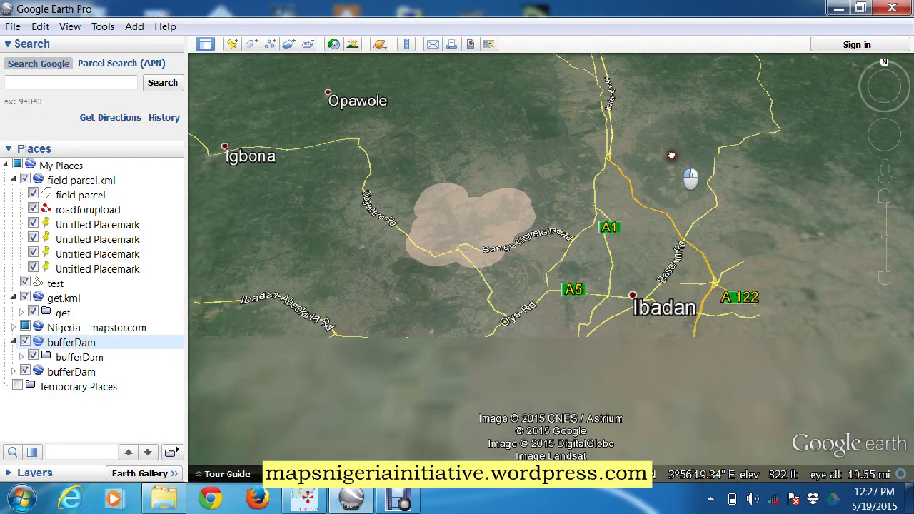
{"action": "left_click_drag", "start_coordinate": [667, 152], "coordinate": [779, 215]}
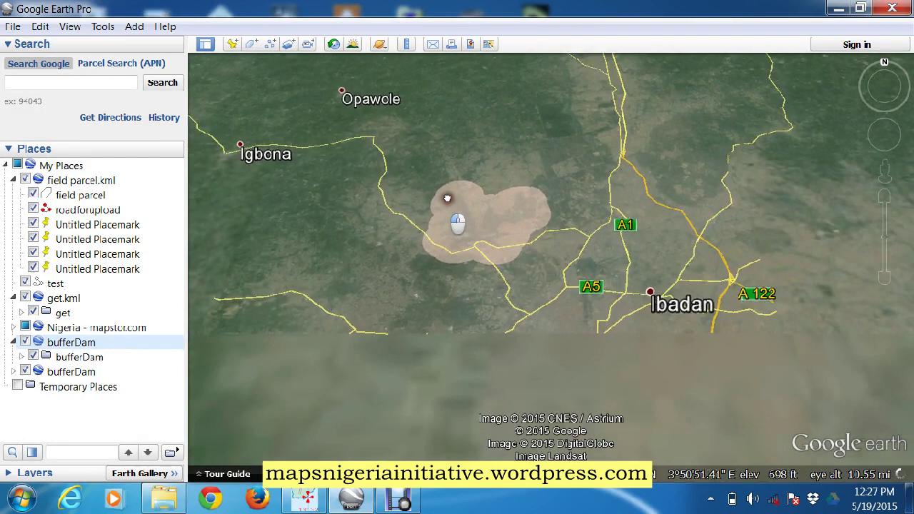
{"action": "left_click", "coordinate": [134, 29]}
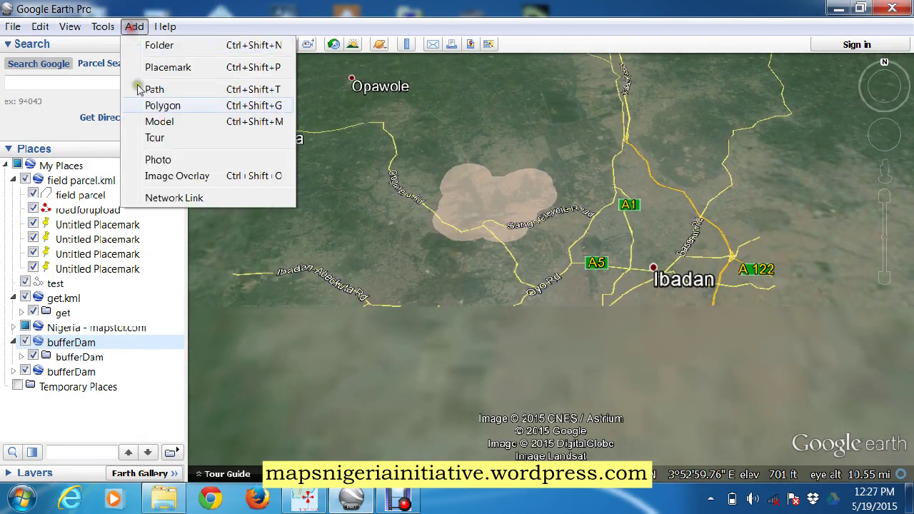
Create an image overlay from C:/raster images/ahoro.jpg and lower its transparency toward Clear.
{"action": "left_click", "coordinate": [162, 177]}
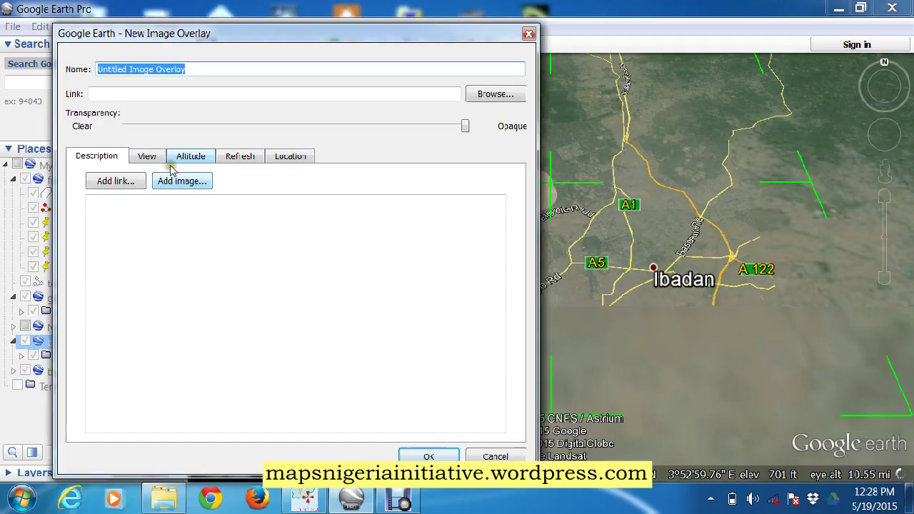
{"action": "left_click", "coordinate": [470, 94]}
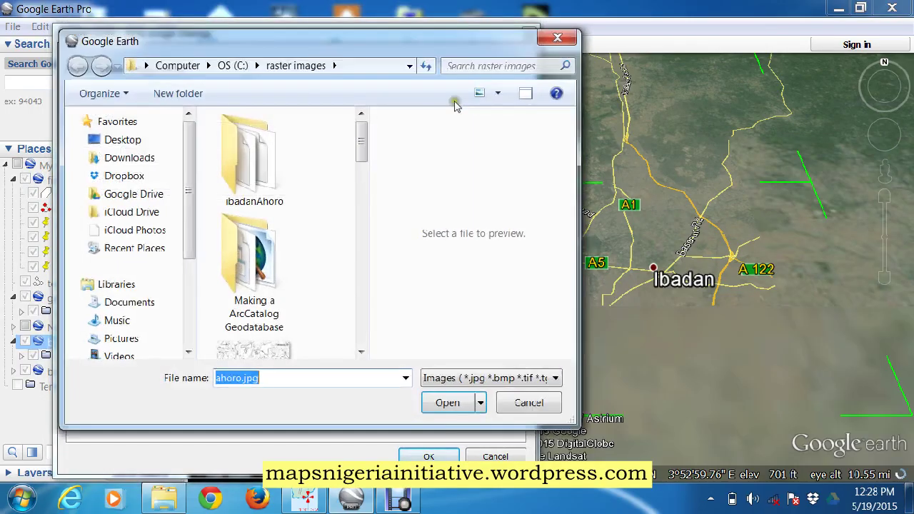
{"action": "scroll", "coordinate": [361, 349], "scroll_direction": "down", "scroll_amount": 3}
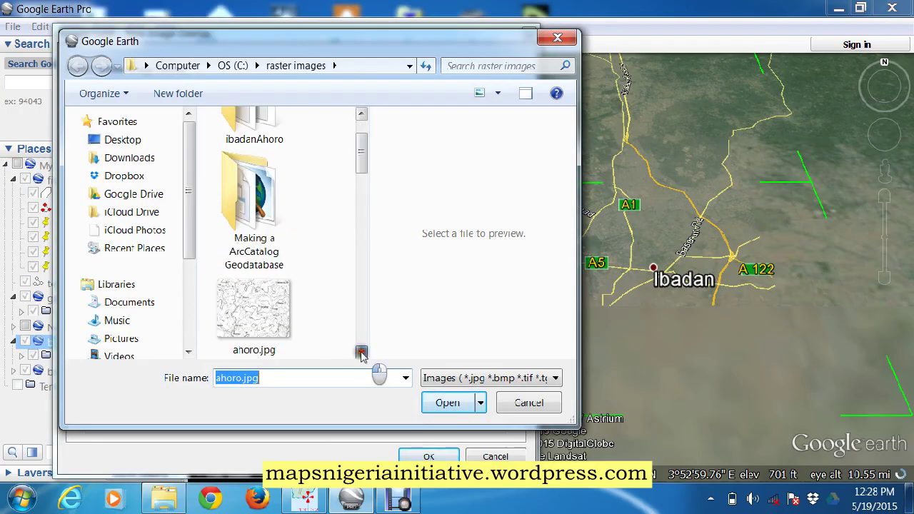
{"action": "left_click", "coordinate": [252, 234]}
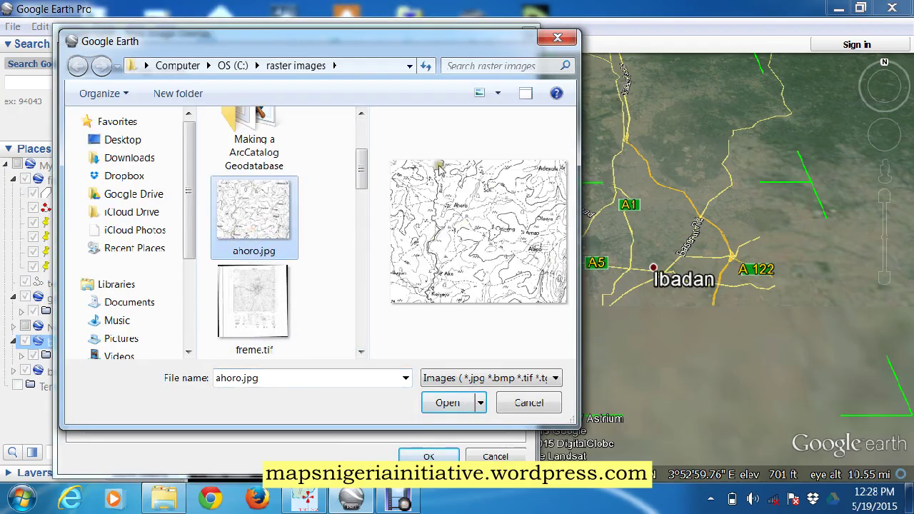
{"action": "left_click", "coordinate": [438, 404]}
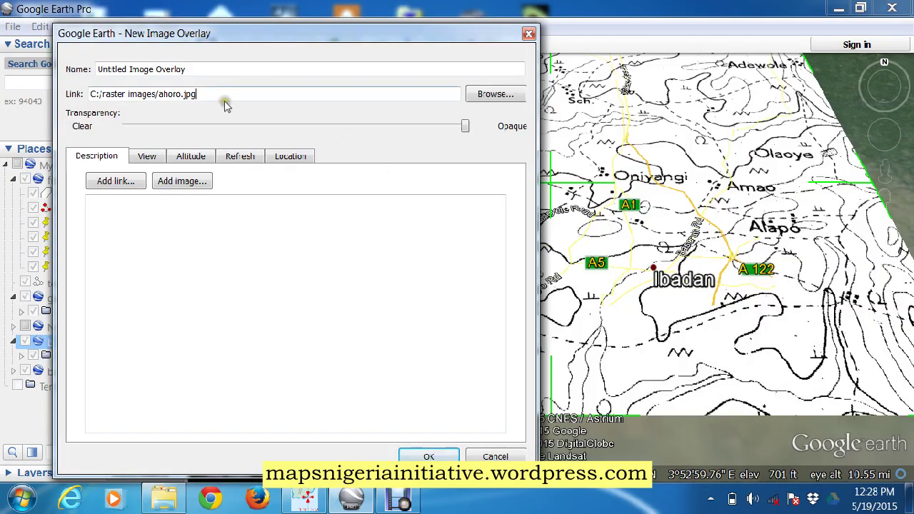
{"action": "left_click_drag", "start_coordinate": [465, 125], "coordinate": [281, 126]}
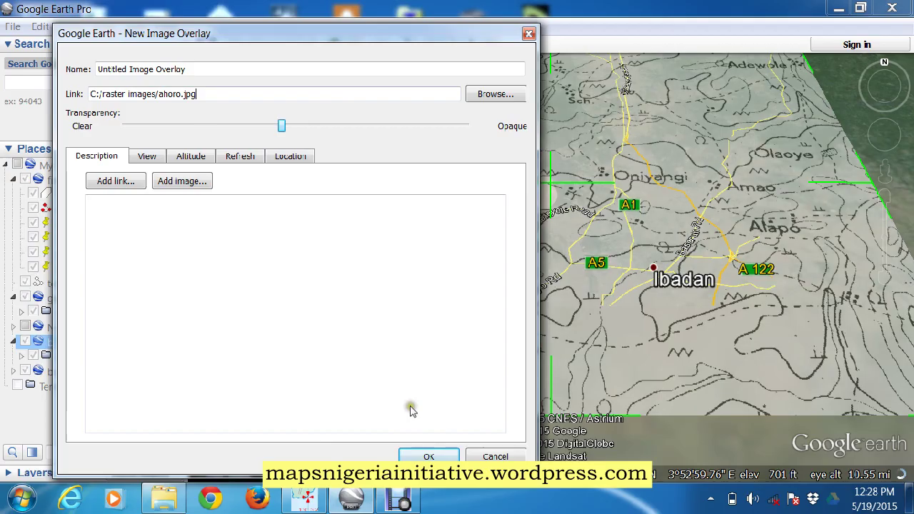
Move the overlay dialog aside and zoom out to survey north toward Iseyin and Oyo.
{"action": "left_click_drag", "start_coordinate": [464, 35], "coordinate": [239, 172]}
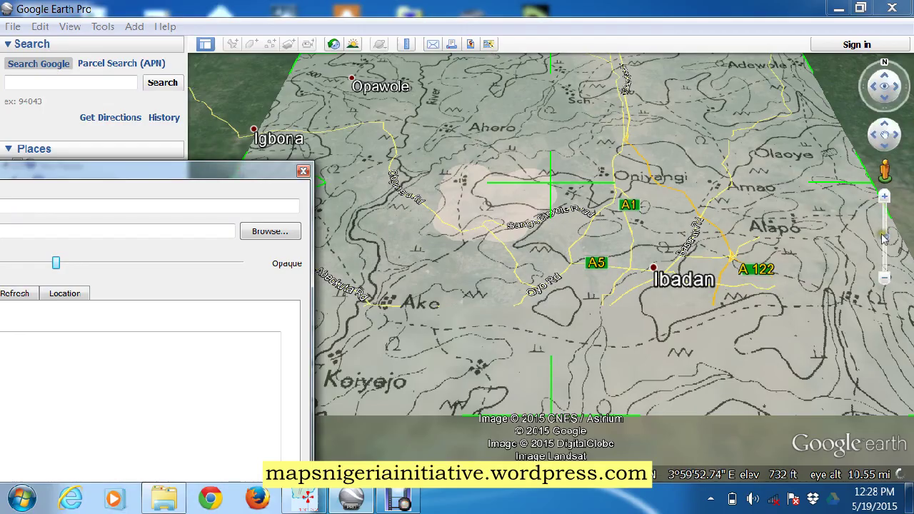
{"action": "left_click_drag", "start_coordinate": [884, 235], "coordinate": [866, 268]}
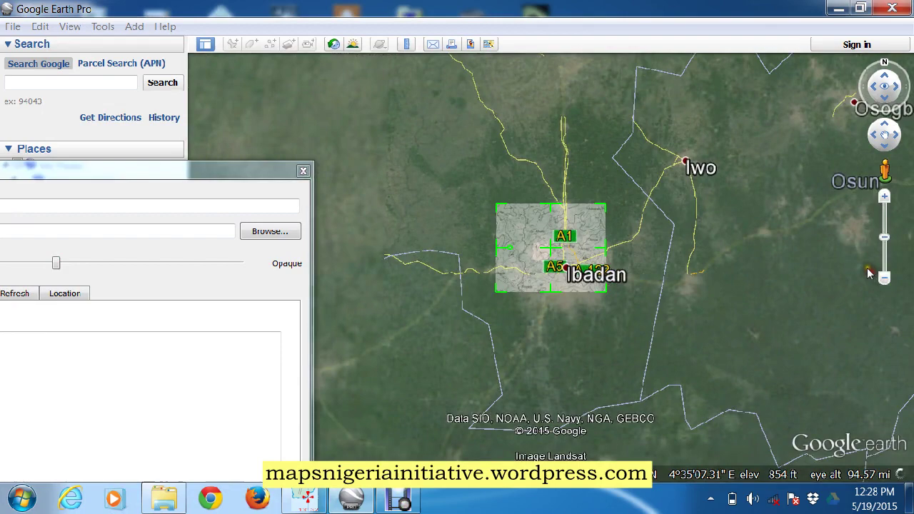
{"action": "left_click_drag", "start_coordinate": [669, 138], "coordinate": [781, 214]}
{"action": "left_click_drag", "start_coordinate": [723, 198], "coordinate": [647, 236]}
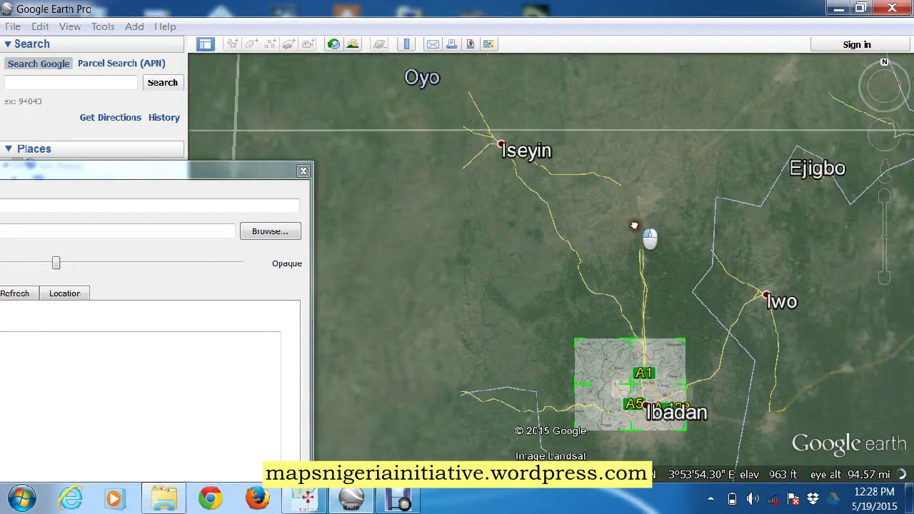
{"action": "left_click_drag", "start_coordinate": [724, 196], "coordinate": [700, 326]}
{"action": "mouse_move", "coordinate": [509, 134]}
{"action": "left_mouse_down"}
{"action": "mouse_move", "coordinate": [582, 231]}
{"action": "mouse_move", "coordinate": [749, 226]}
{"action": "mouse_move", "coordinate": [712, 198]}
{"action": "left_mouse_up"}
{"action": "left_click_drag", "start_coordinate": [883, 242], "coordinate": [879, 260]}
Pan back and zoom in until the ahoro.jpg overlay sits centred in the viewer.
{"action": "left_click_drag", "start_coordinate": [842, 153], "coordinate": [750, 147]}
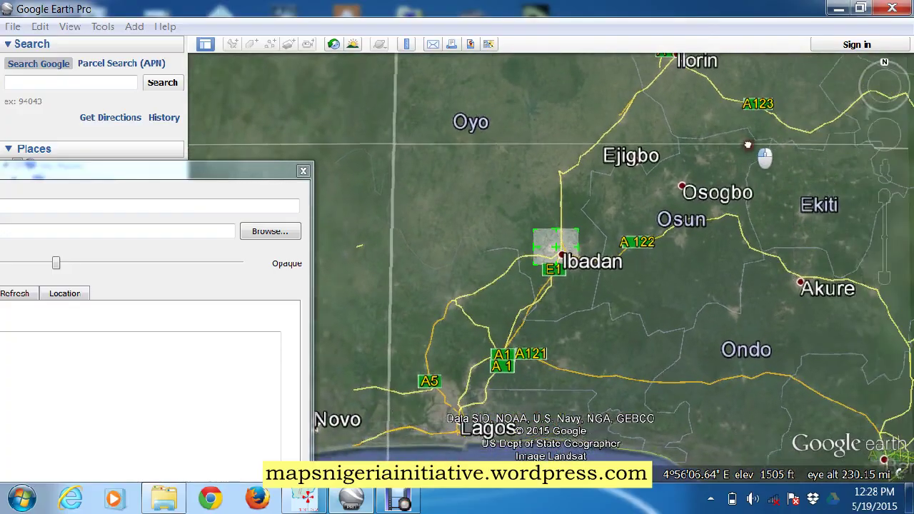
{"action": "left_click_drag", "start_coordinate": [626, 234], "coordinate": [541, 315]}
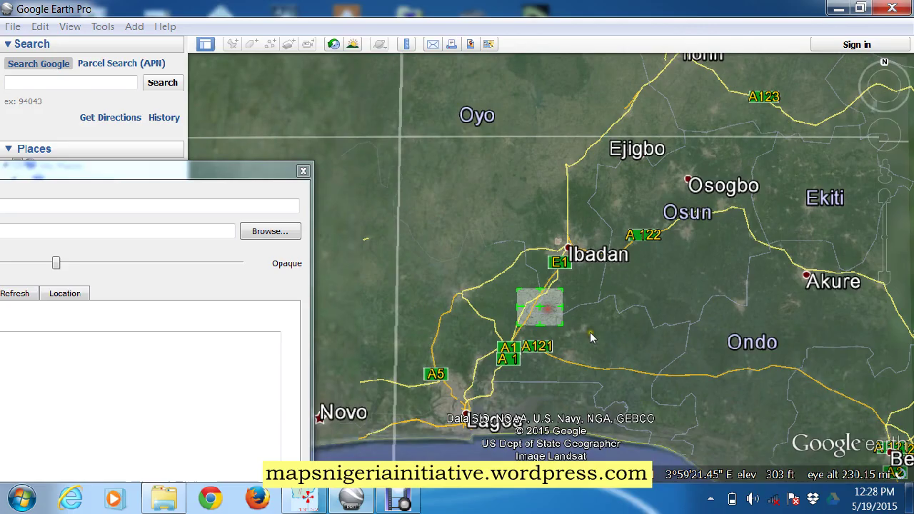
{"action": "left_click_drag", "start_coordinate": [671, 279], "coordinate": [690, 245]}
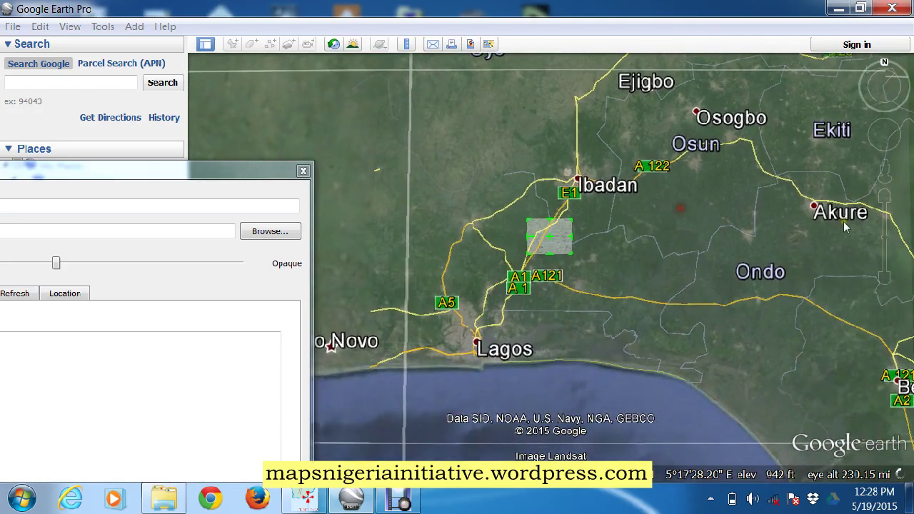
{"action": "left_click", "coordinate": [887, 241]}
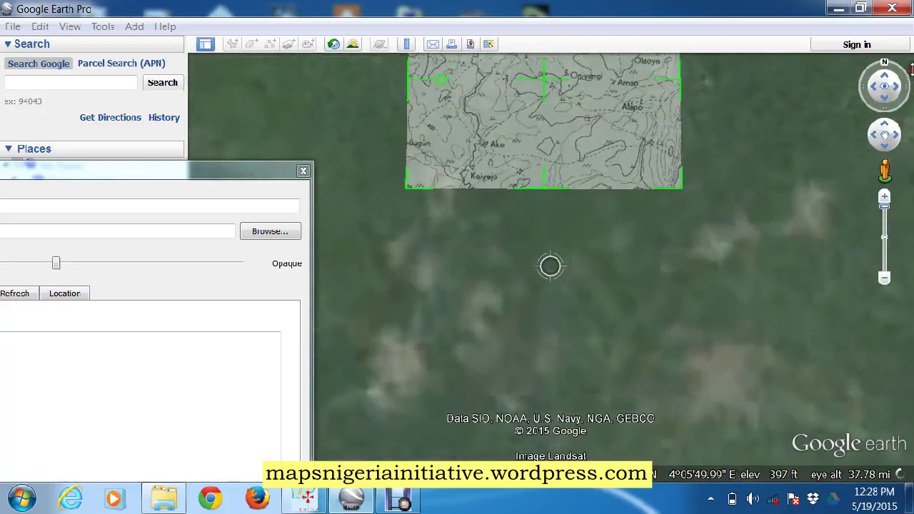
{"action": "left_click_drag", "start_coordinate": [595, 229], "coordinate": [579, 379]}
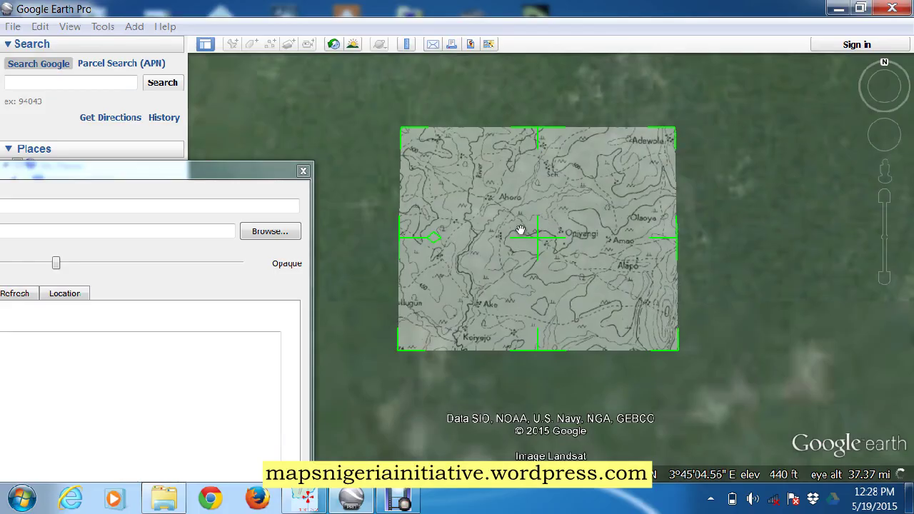
{"action": "left_click_drag", "start_coordinate": [544, 226], "coordinate": [491, 302]}
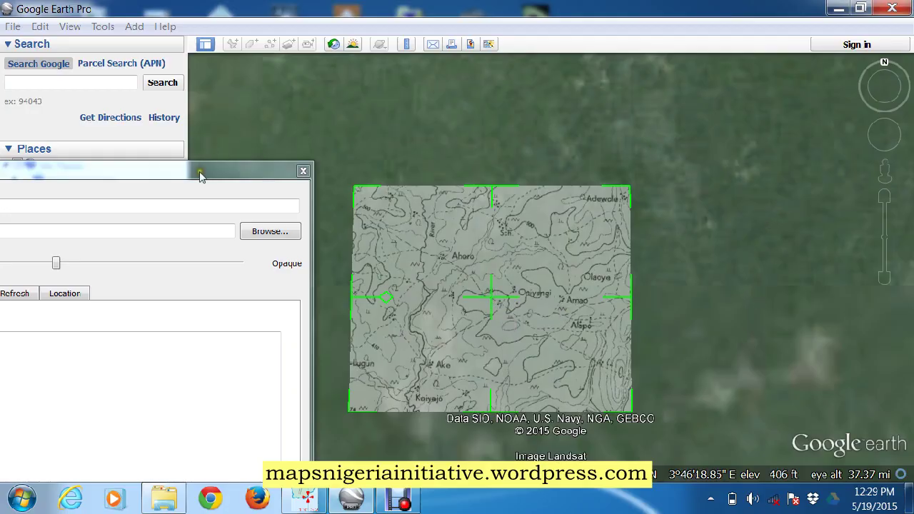
Review the overlay's Altitude, View, Description and Location settings, then confirm to create it.
{"action": "left_click_drag", "start_coordinate": [200, 175], "coordinate": [359, 15]}
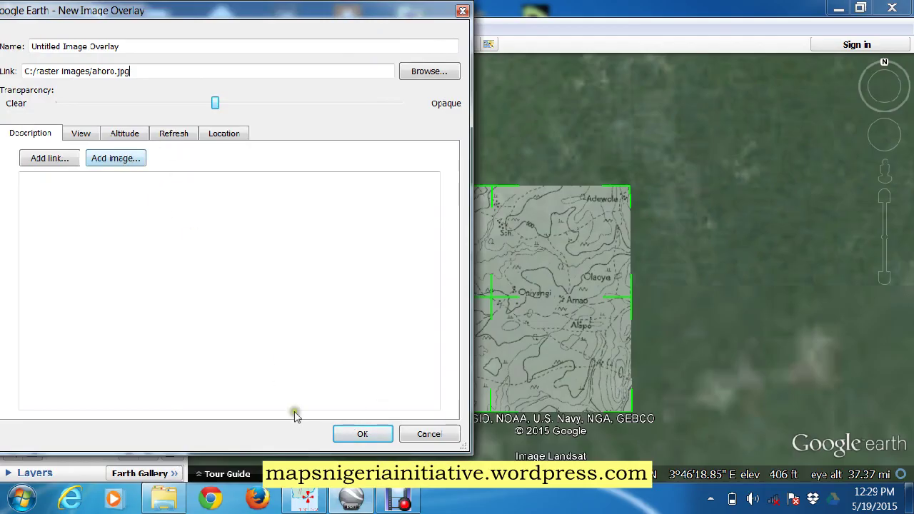
{"action": "left_click", "coordinate": [127, 134]}
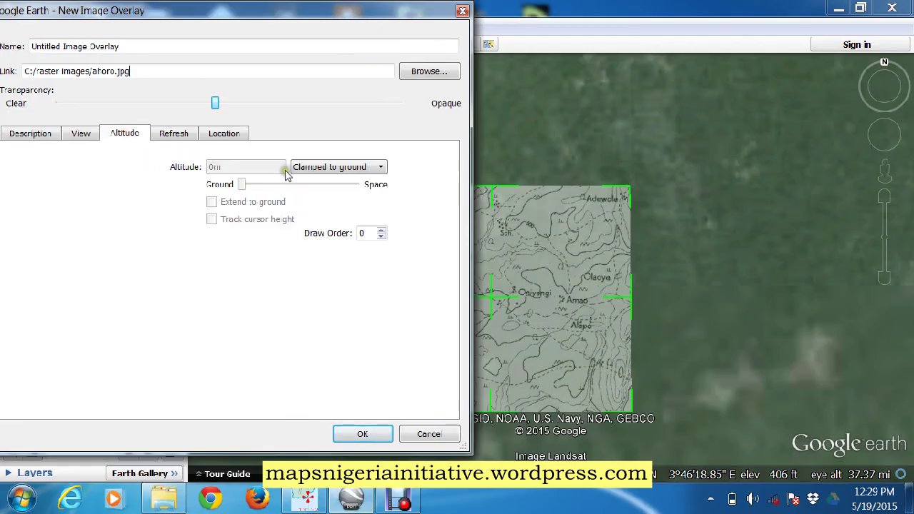
{"action": "left_click", "coordinate": [80, 135]}
{"action": "left_click", "coordinate": [30, 132]}
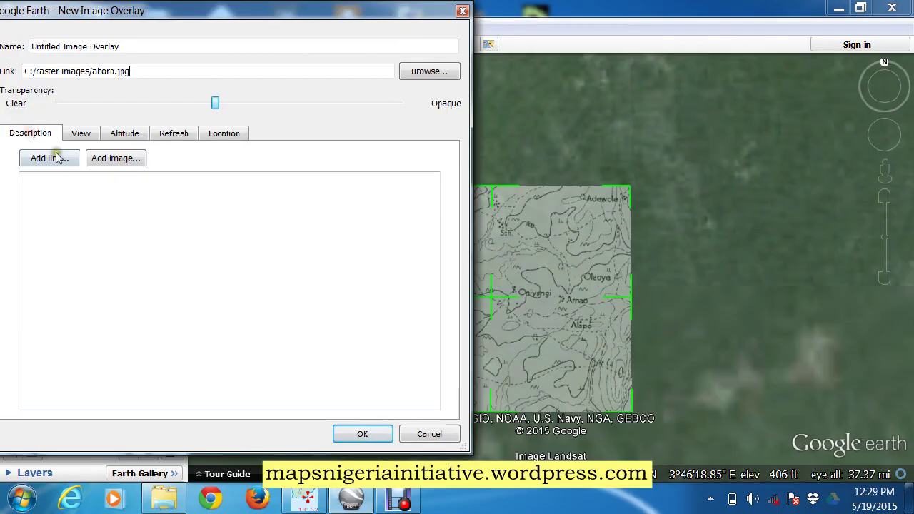
{"action": "left_click", "coordinate": [212, 133]}
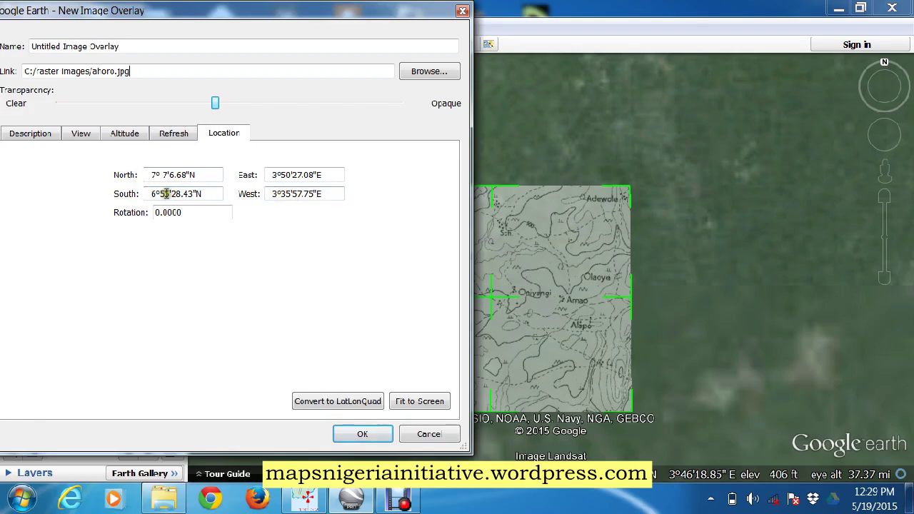
{"action": "left_click", "coordinate": [366, 434]}
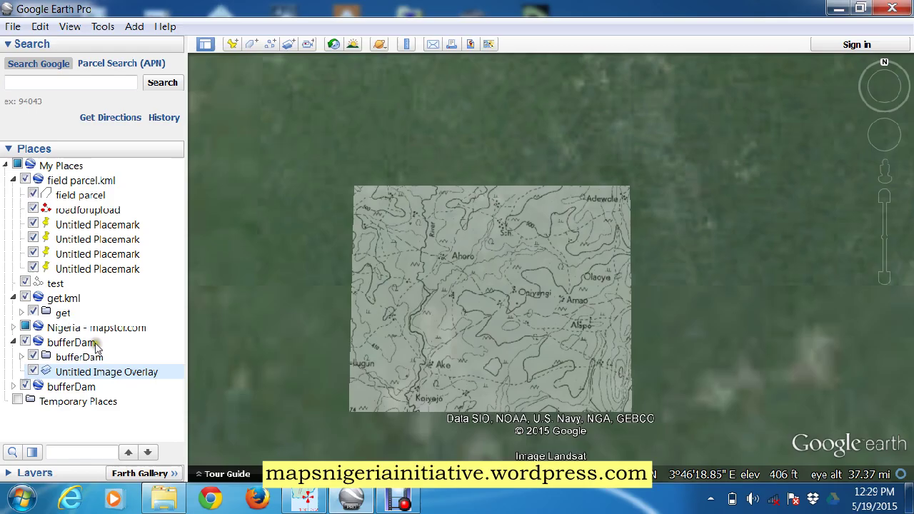
Rename Untitled Image Overlay to imagetoGeotiff through its Properties dialog.
{"action": "left_click", "coordinate": [114, 374]}
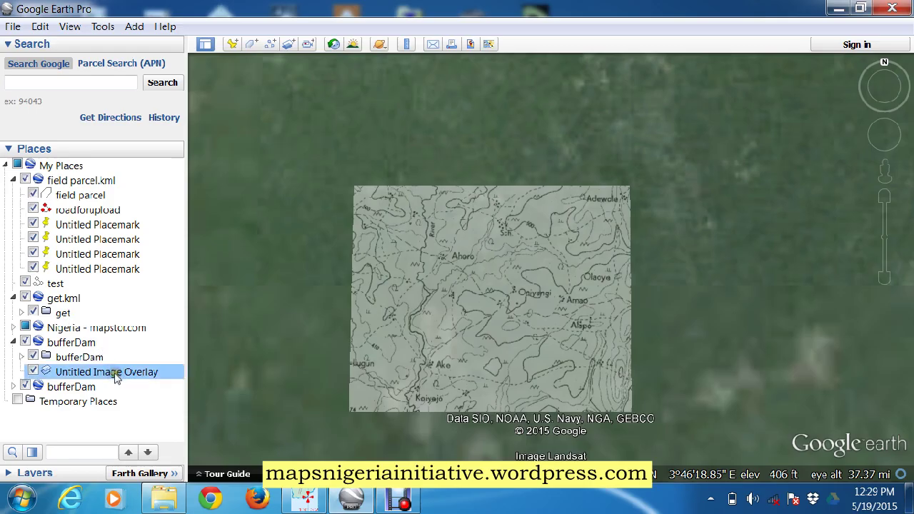
{"action": "right_click", "coordinate": [116, 378]}
{"action": "left_click", "coordinate": [160, 363]}
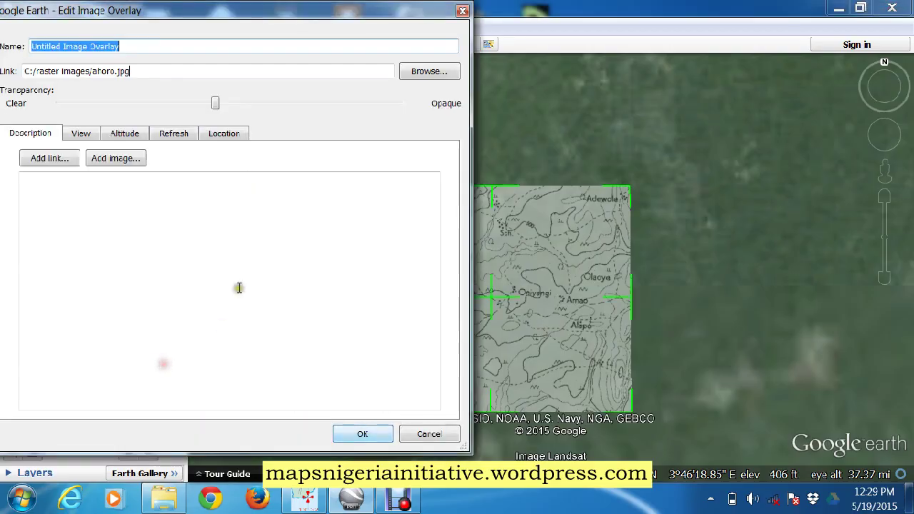
{"action": "key", "text": "BackSpace"}
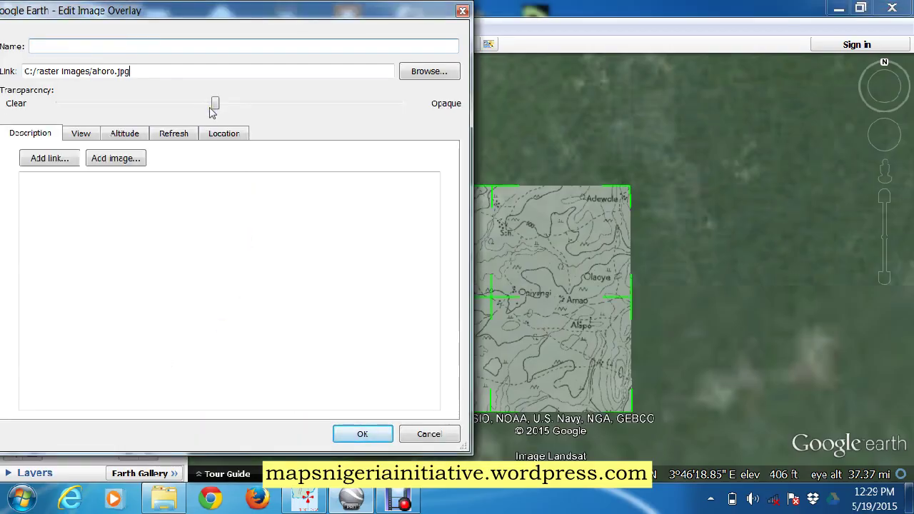
{"action": "type", "text": "imagetoGeotiff"}
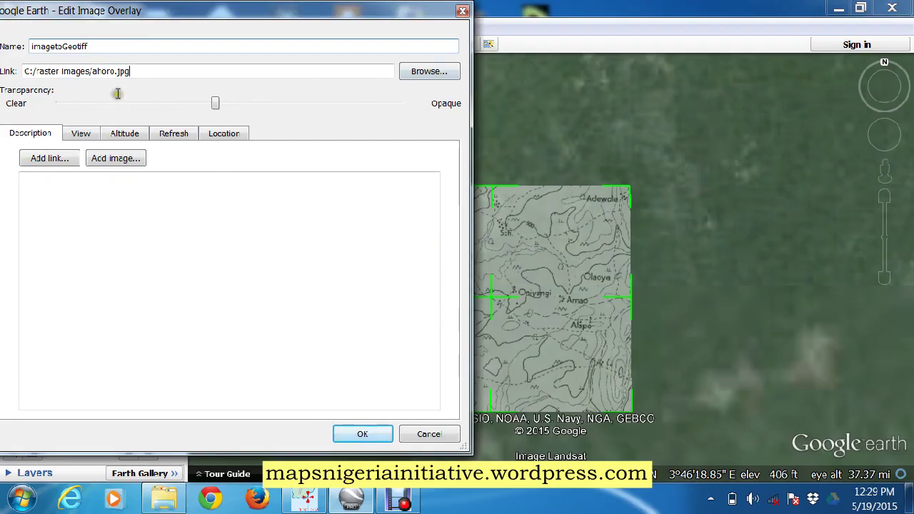
{"action": "left_click", "coordinate": [303, 47]}
{"action": "left_click", "coordinate": [362, 434]}
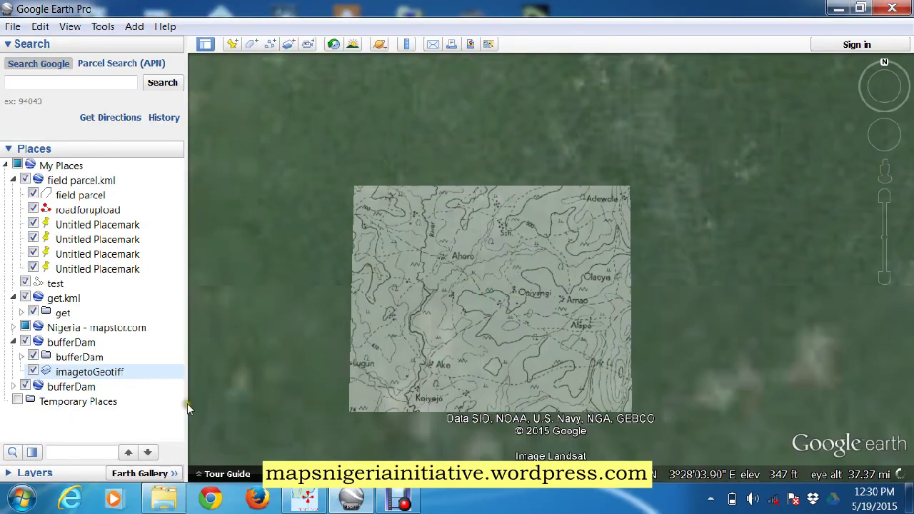
Save the imagetoGeotiff overlay as imagetoGeotiff.kmz in C:\tutorial work.
{"action": "right_click", "coordinate": [107, 372]}
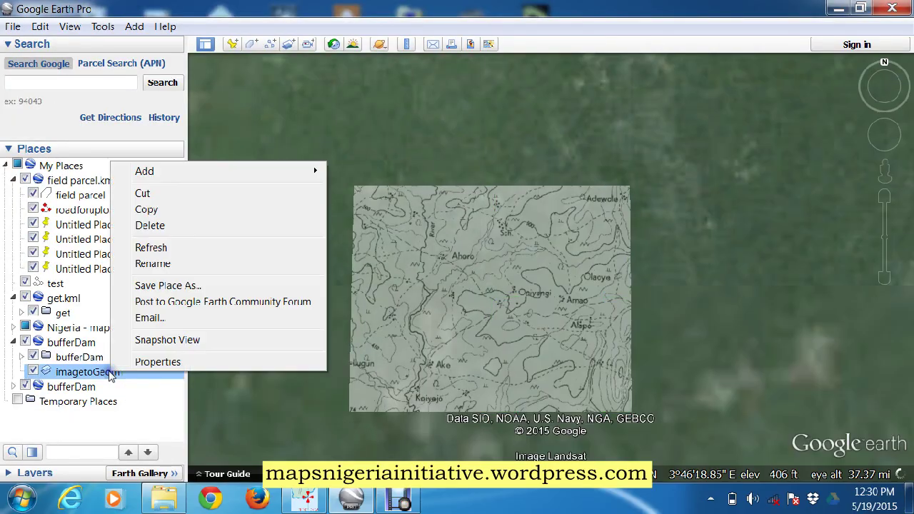
{"action": "left_click", "coordinate": [152, 285]}
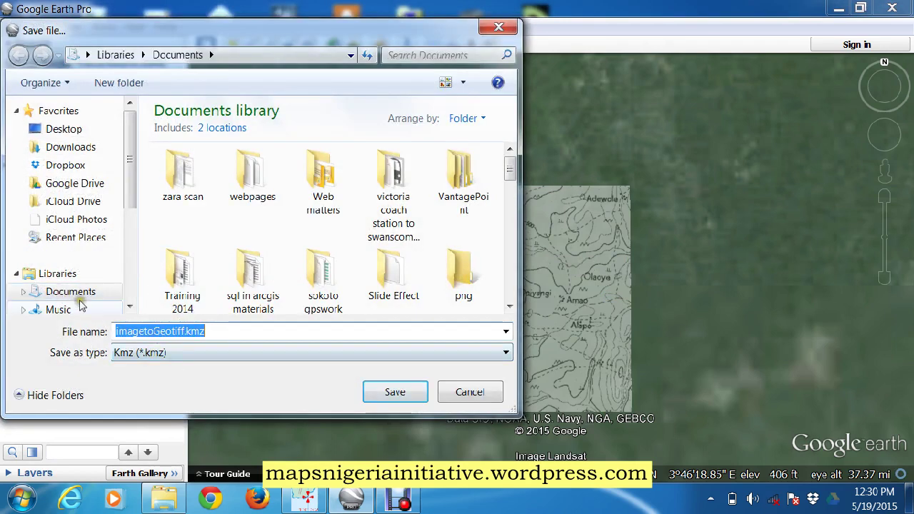
{"action": "scroll", "coordinate": [130, 281], "scroll_direction": "down", "scroll_amount": 3}
{"action": "left_click", "coordinate": [60, 249]}
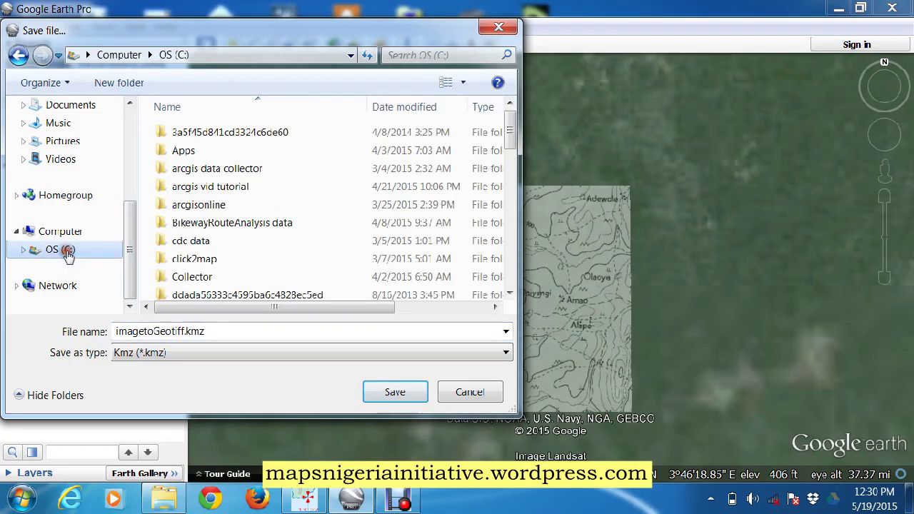
{"action": "scroll", "coordinate": [512, 262], "scroll_direction": "down", "scroll_amount": 8}
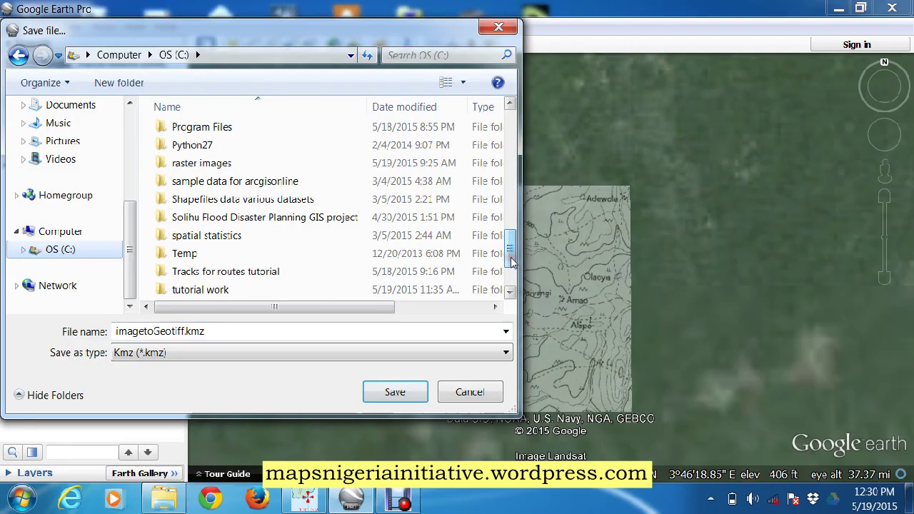
{"action": "double_click", "coordinate": [213, 291]}
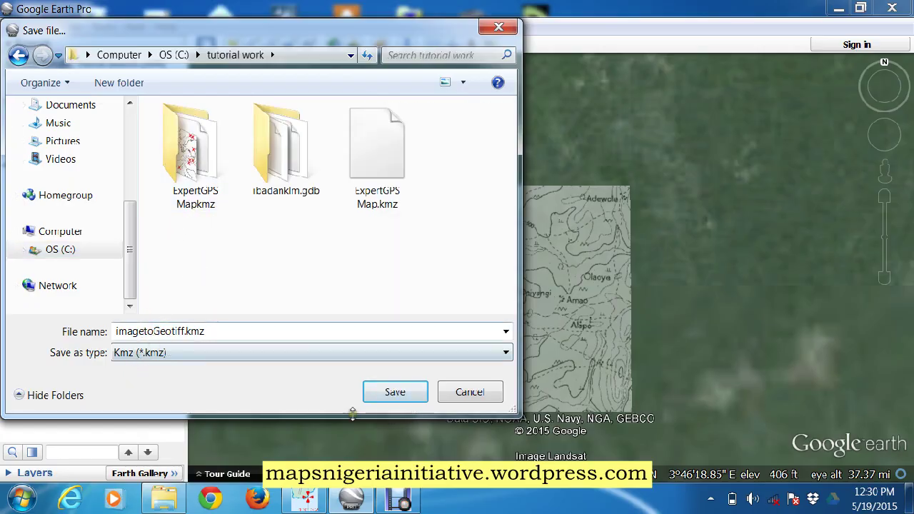
{"action": "left_click", "coordinate": [395, 393]}
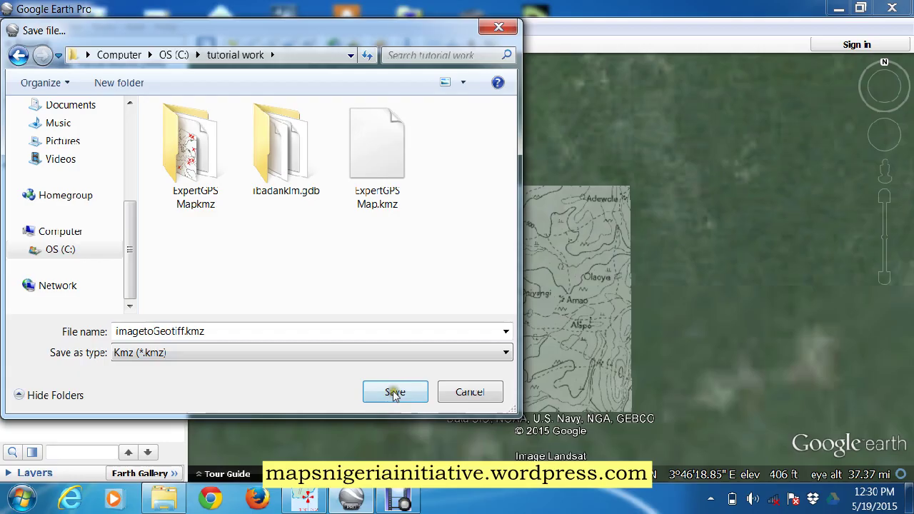
{"action": "left_click", "coordinate": [395, 393]}
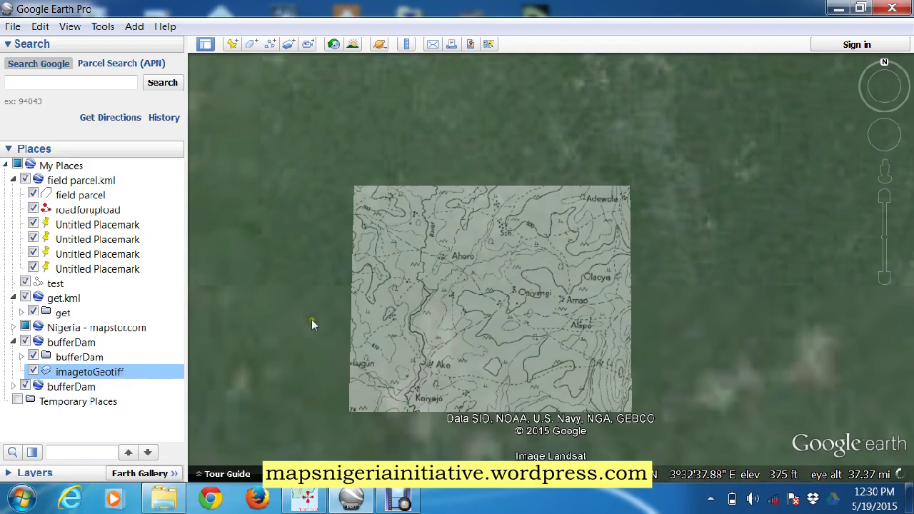
Switch to MAPC2MAPC and pick imagetoGeotiff.kmz from C:\tutorial work as the calibration file.
{"action": "left_click", "coordinate": [839, 9]}
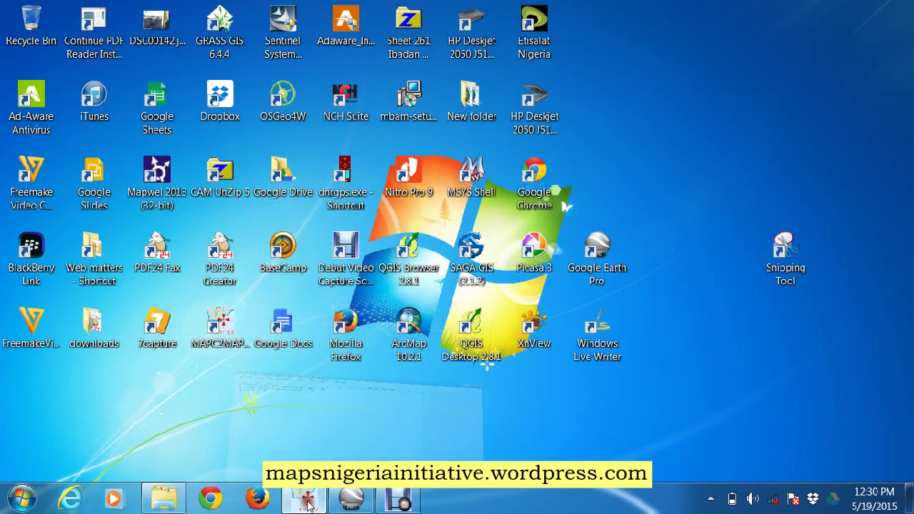
{"action": "left_click", "coordinate": [307, 502]}
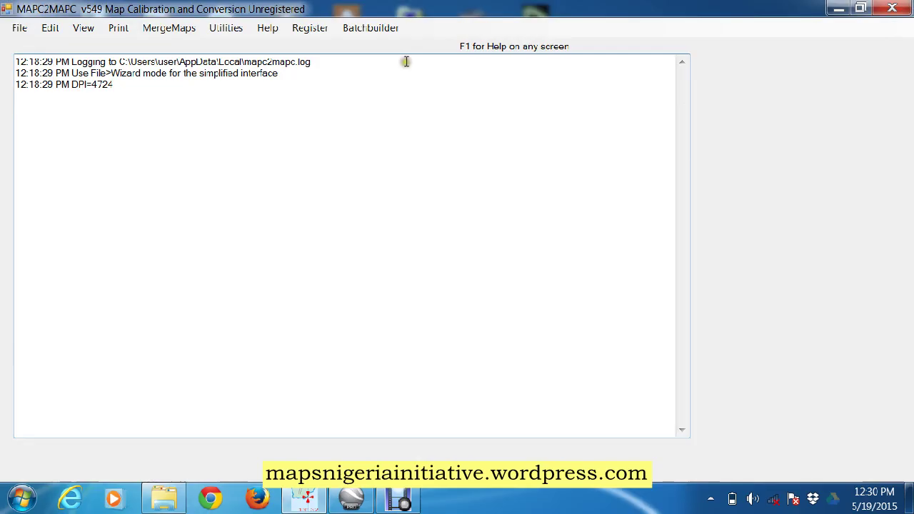
{"action": "left_click", "coordinate": [18, 28]}
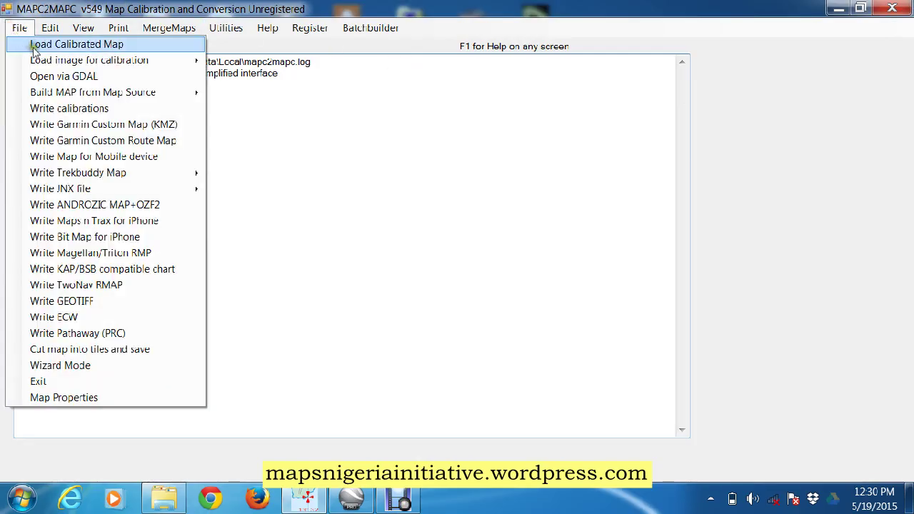
{"action": "left_click", "coordinate": [53, 45]}
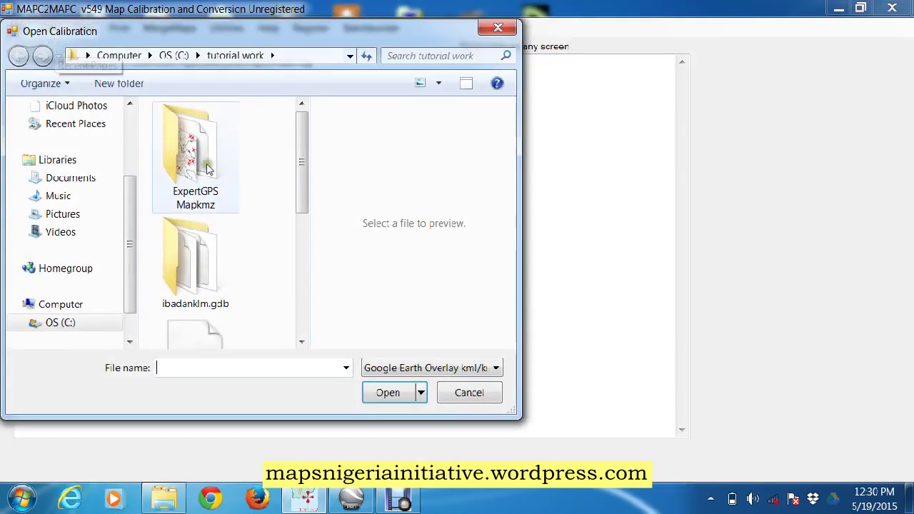
{"action": "left_click", "coordinate": [303, 314]}
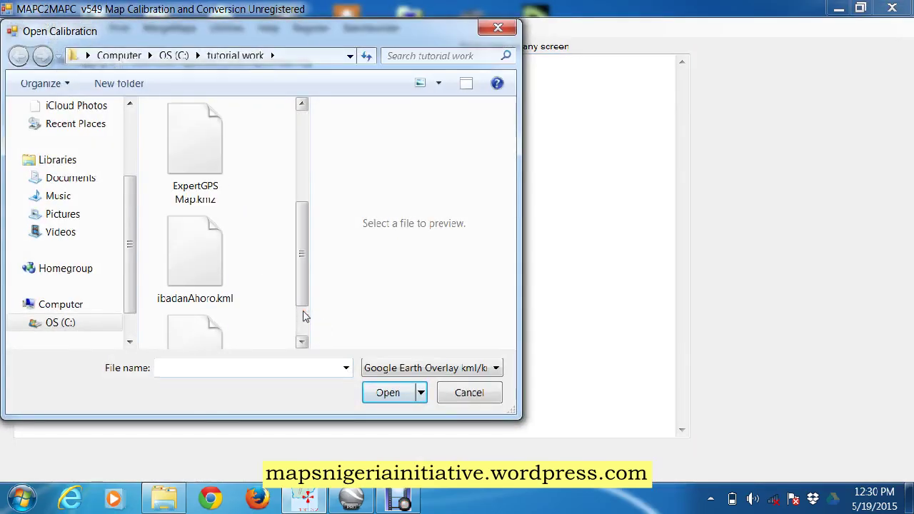
{"action": "left_click", "coordinate": [303, 316]}
{"action": "left_click", "coordinate": [180, 306]}
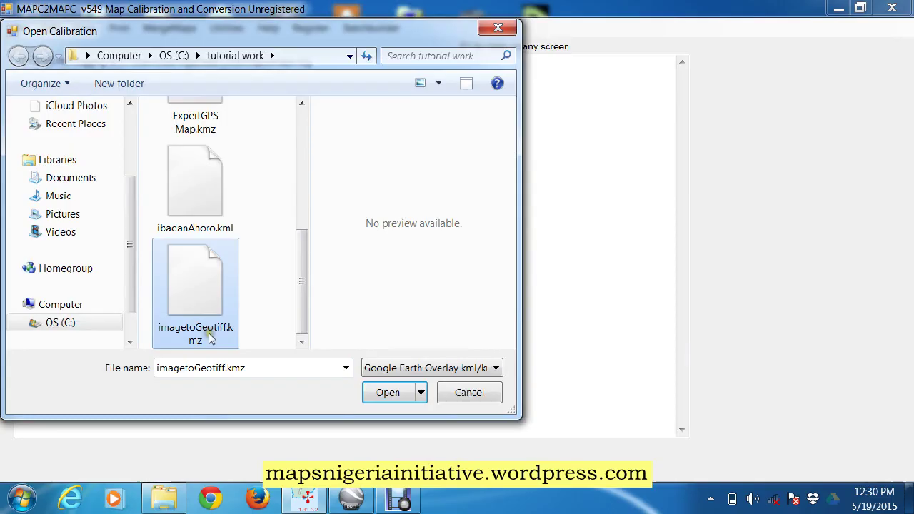
Load imagetoGeotiff.kmz and write it out with File > Write GEOTIFF.
{"action": "left_click", "coordinate": [383, 395]}
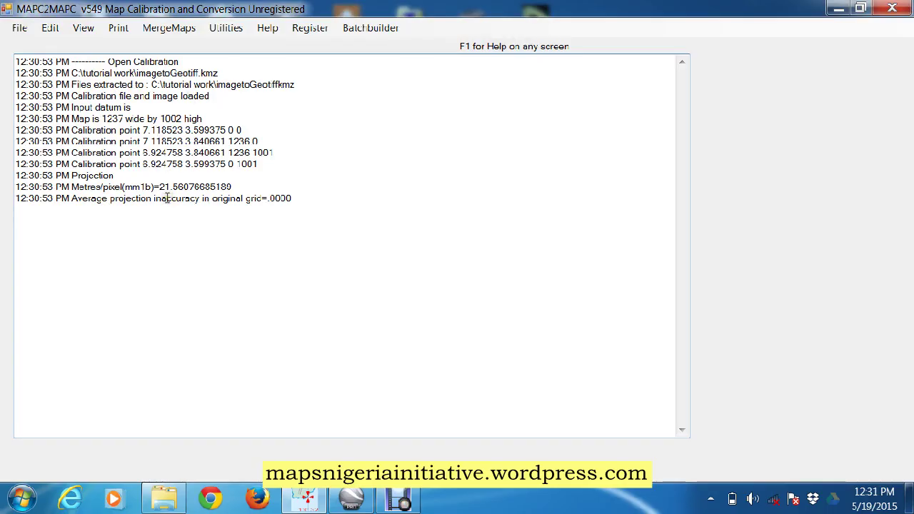
{"action": "left_click", "coordinate": [19, 28]}
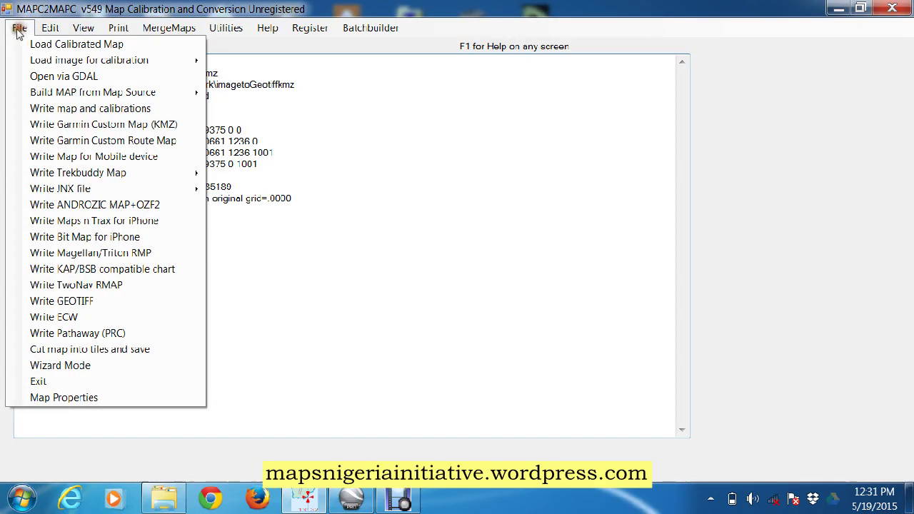
{"action": "left_click", "coordinate": [60, 301]}
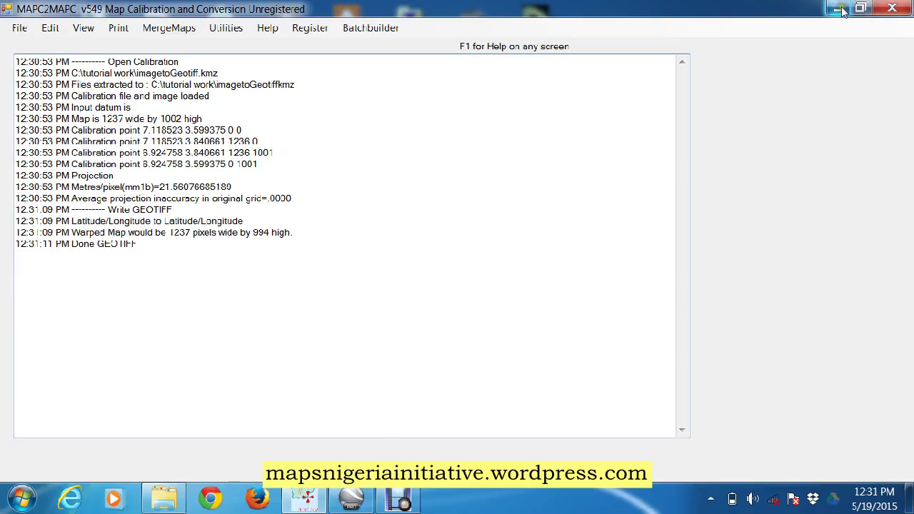
Minimize MAPC2MAPC and launch QGIS Desktop 2.8.1 from its desktop shortcut.
{"action": "left_click", "coordinate": [839, 9]}
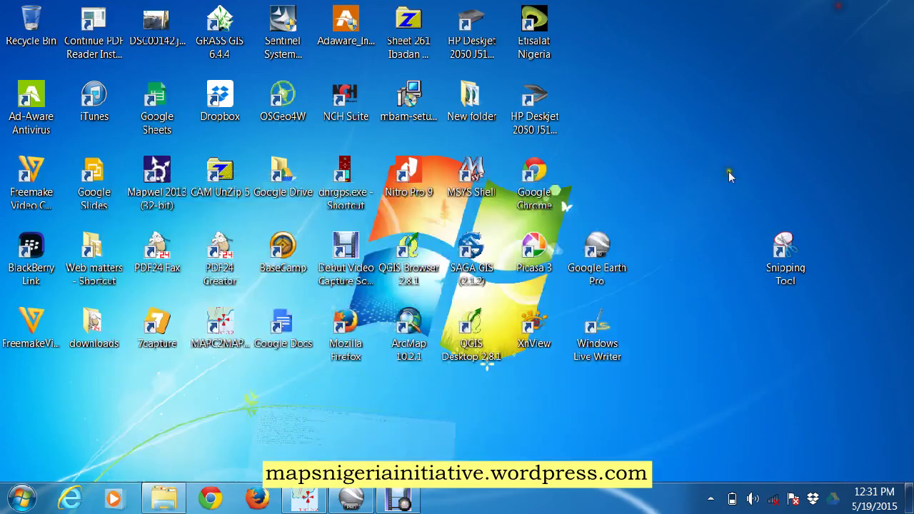
{"action": "right_click", "coordinate": [467, 335]}
{"action": "left_click", "coordinate": [509, 70]}
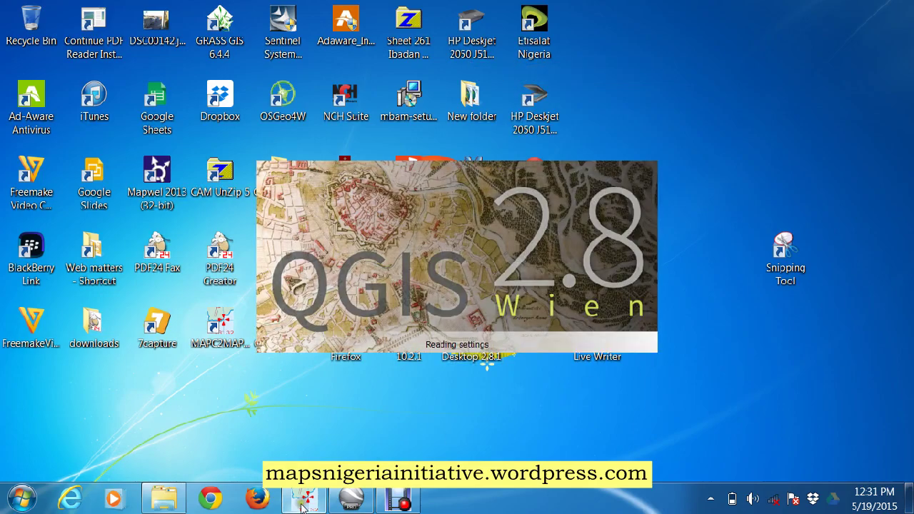
{"action": "mouse_move", "coordinate": [400, 500]}
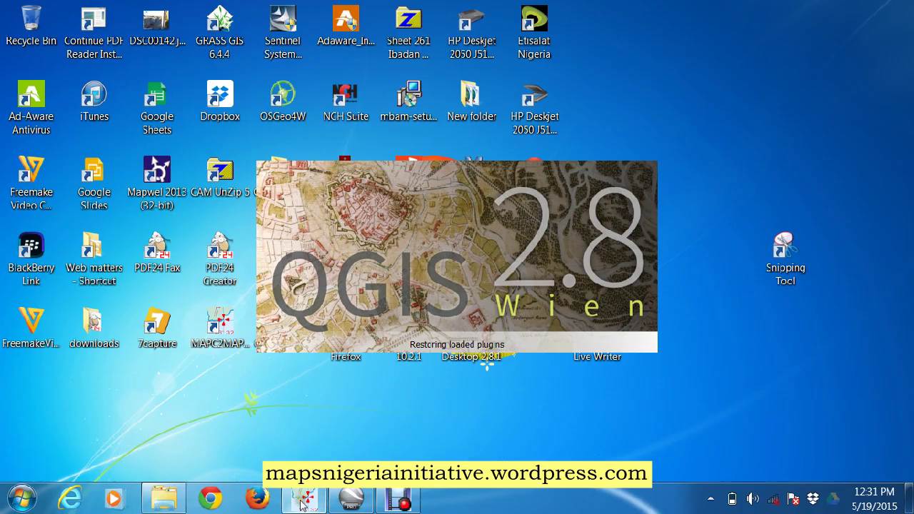
{"action": "mouse_move", "coordinate": [303, 502]}
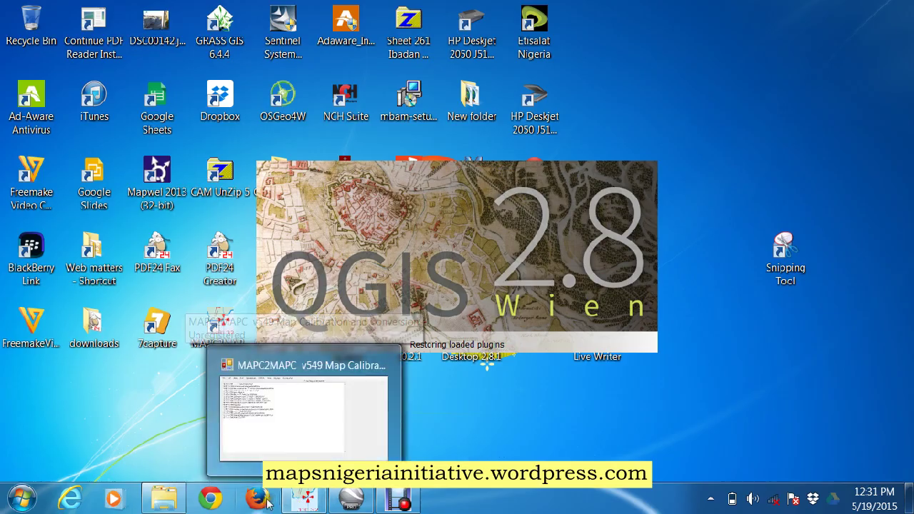
{"action": "mouse_move", "coordinate": [355, 504]}
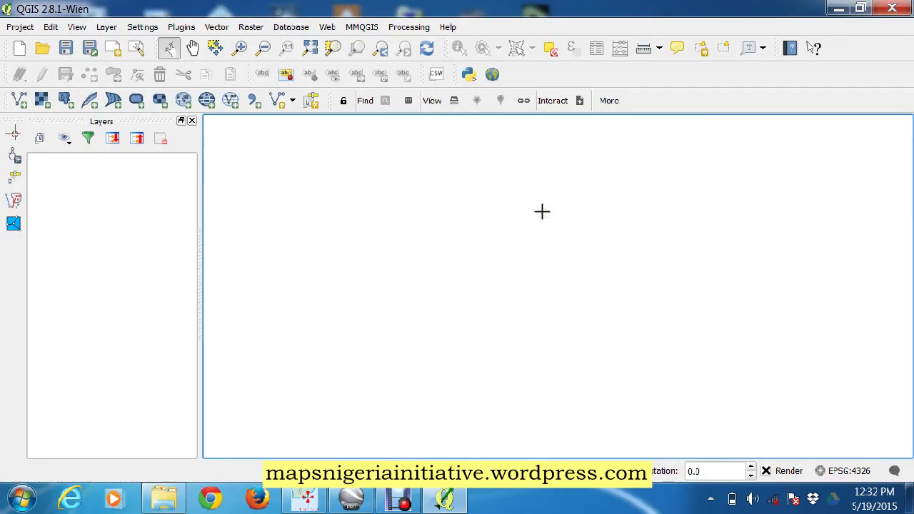
In Add Raster Layer, browse to C:\tutorial work\imagetoGeotiffkmz and select doc.tif.
{"action": "left_click", "coordinate": [43, 100]}
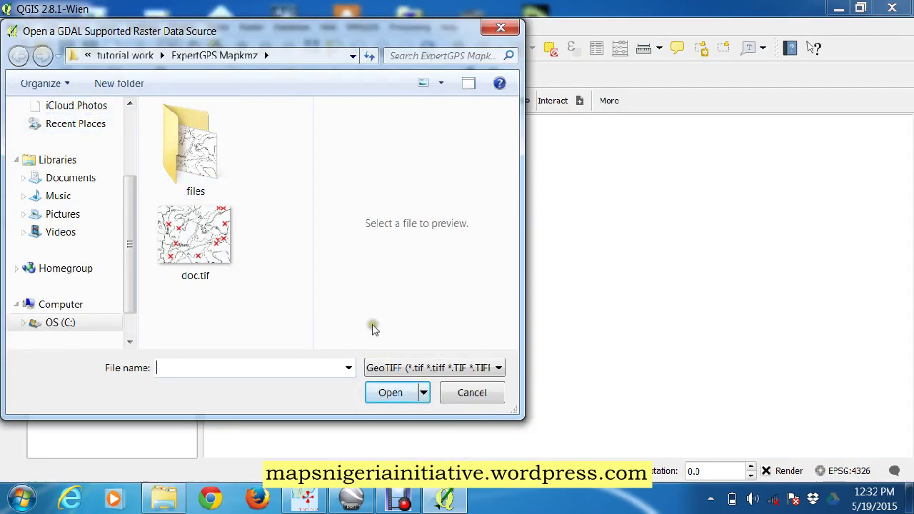
{"action": "left_click", "coordinate": [418, 368]}
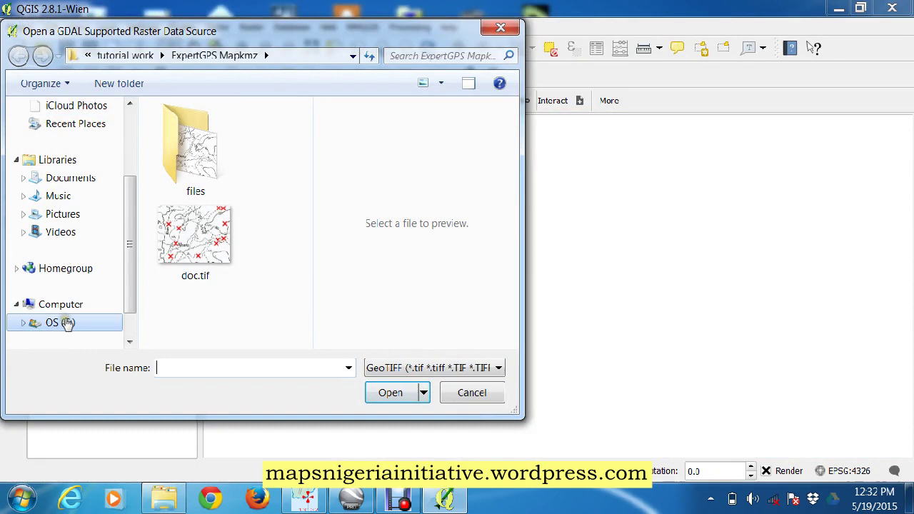
{"action": "left_click", "coordinate": [66, 323]}
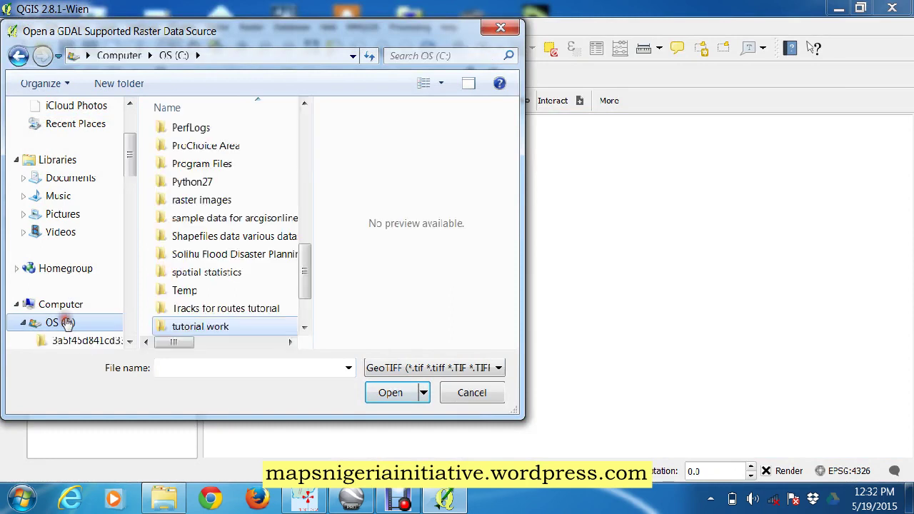
{"action": "double_click", "coordinate": [214, 326]}
{"action": "left_click", "coordinate": [300, 303]}
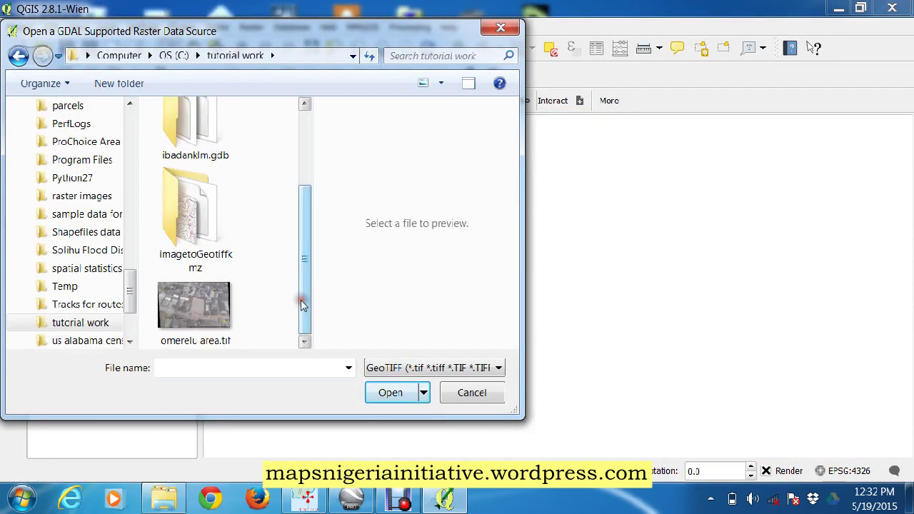
{"action": "left_click", "coordinate": [189, 232]}
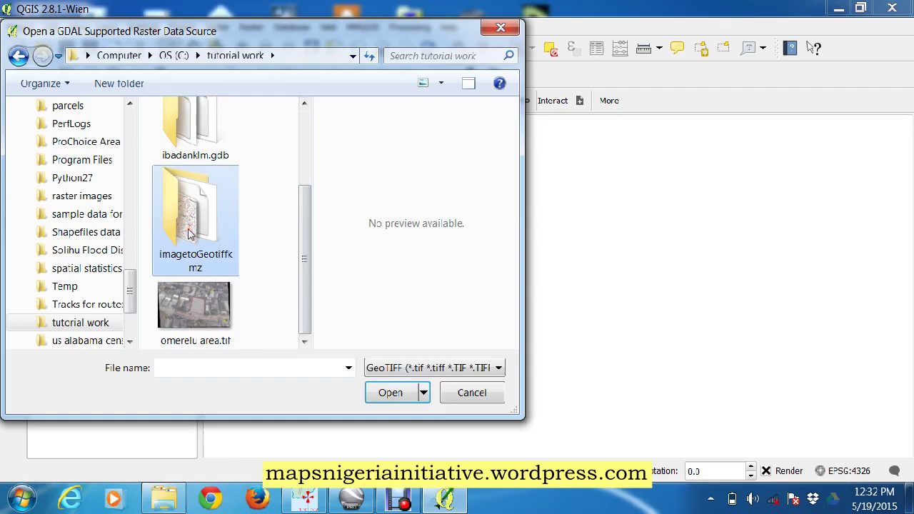
{"action": "double_click", "coordinate": [190, 232]}
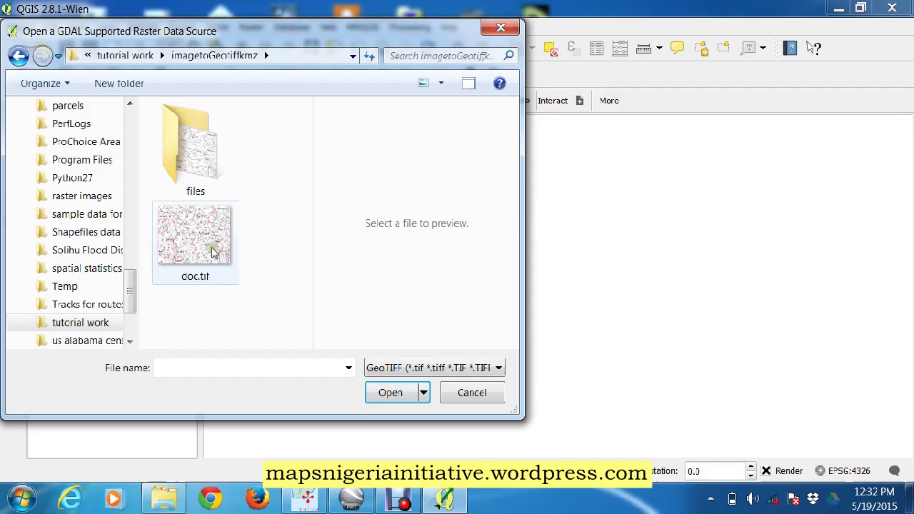
{"action": "left_click", "coordinate": [192, 247]}
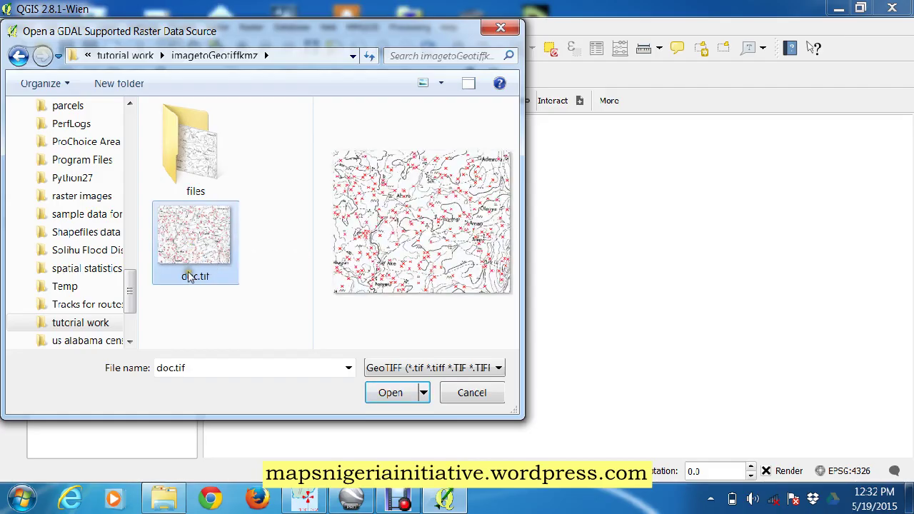
Load doc.tif as the doc raster layer and set its CRS to WGS 84 (EPSG:4326).
{"action": "left_click", "coordinate": [376, 393]}
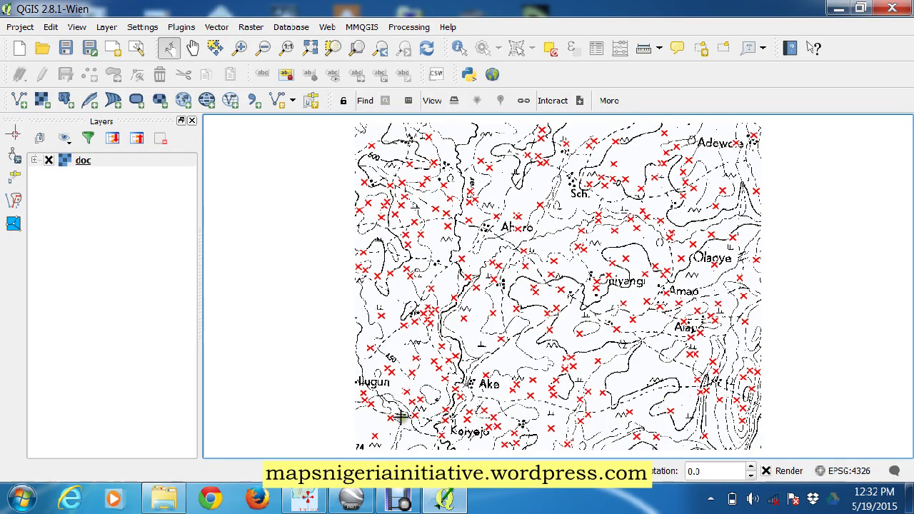
{"action": "right_click", "coordinate": [81, 159]}
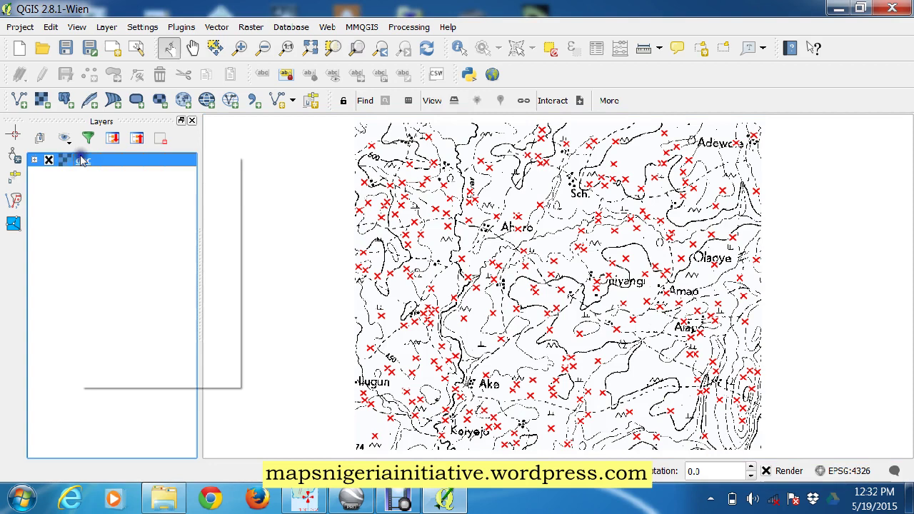
{"action": "left_click", "coordinate": [114, 272]}
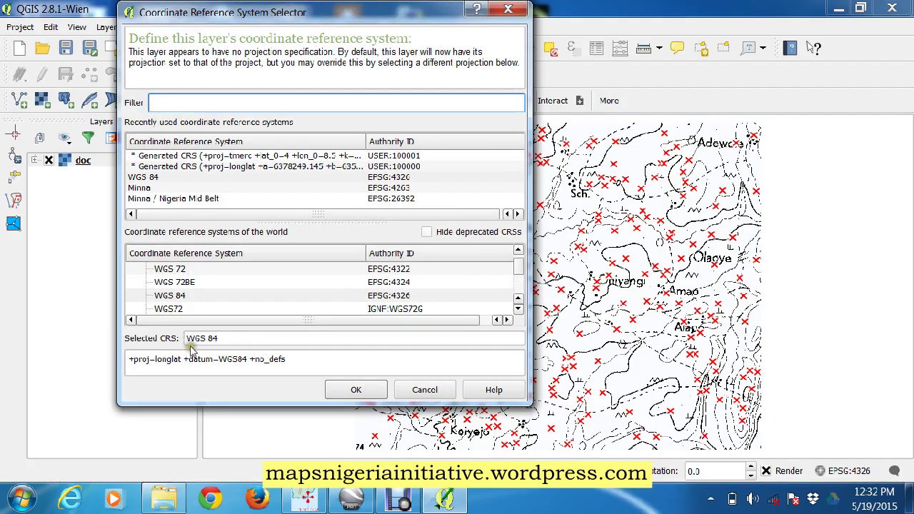
{"action": "left_click", "coordinate": [508, 9]}
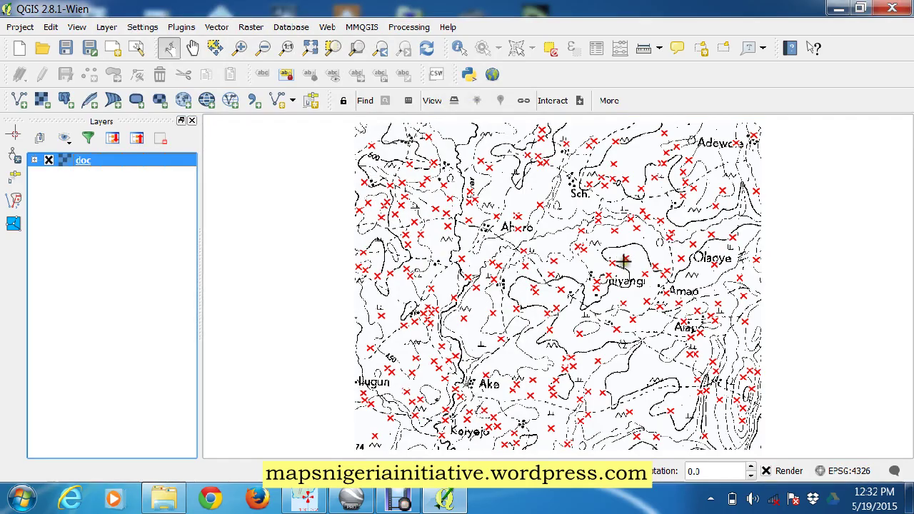
{"action": "left_click", "coordinate": [347, 503]}
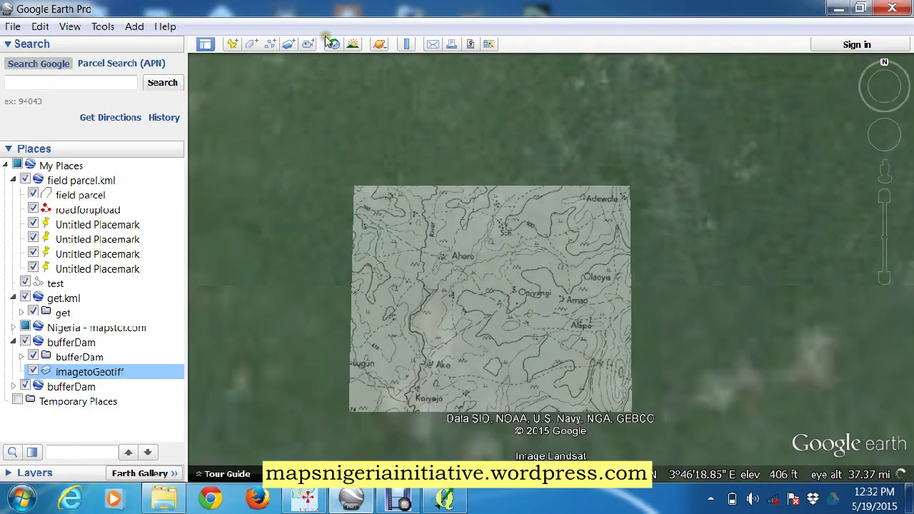
{"action": "left_click", "coordinate": [838, 8]}
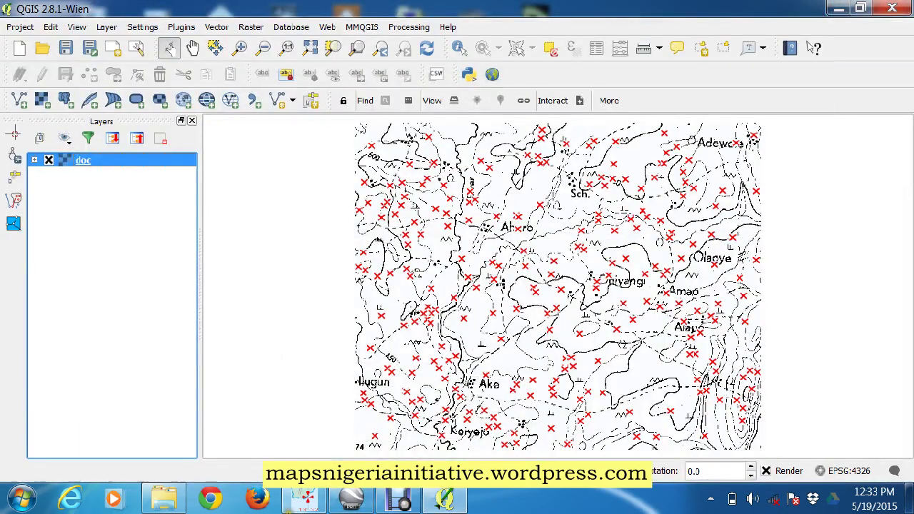
{"action": "left_click", "coordinate": [305, 503]}
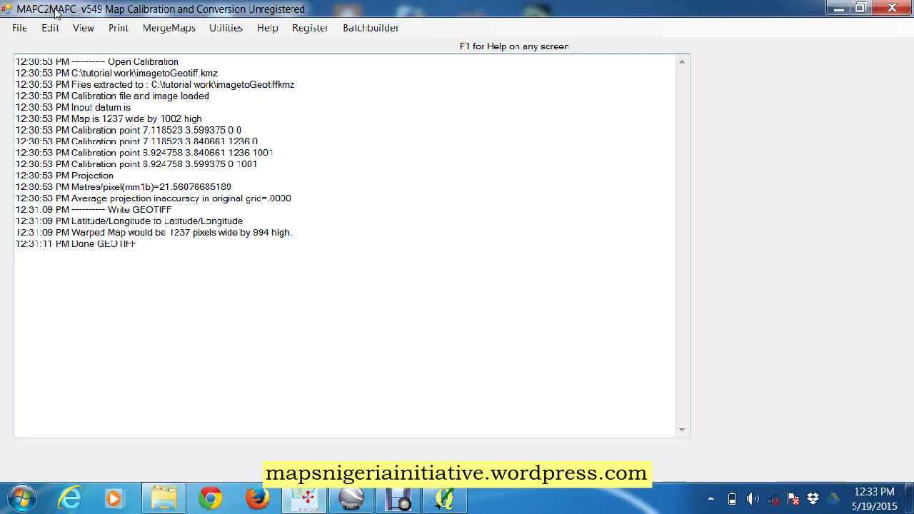
{"action": "left_click", "coordinate": [839, 8]}
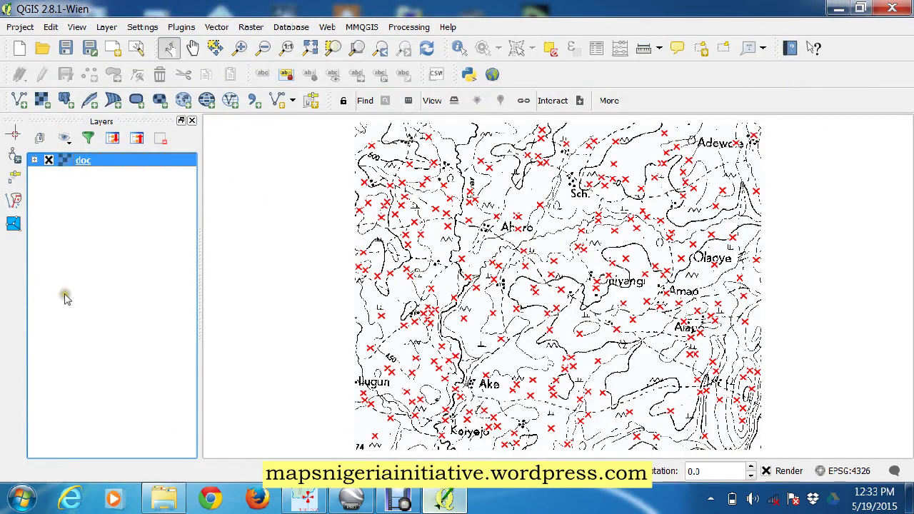